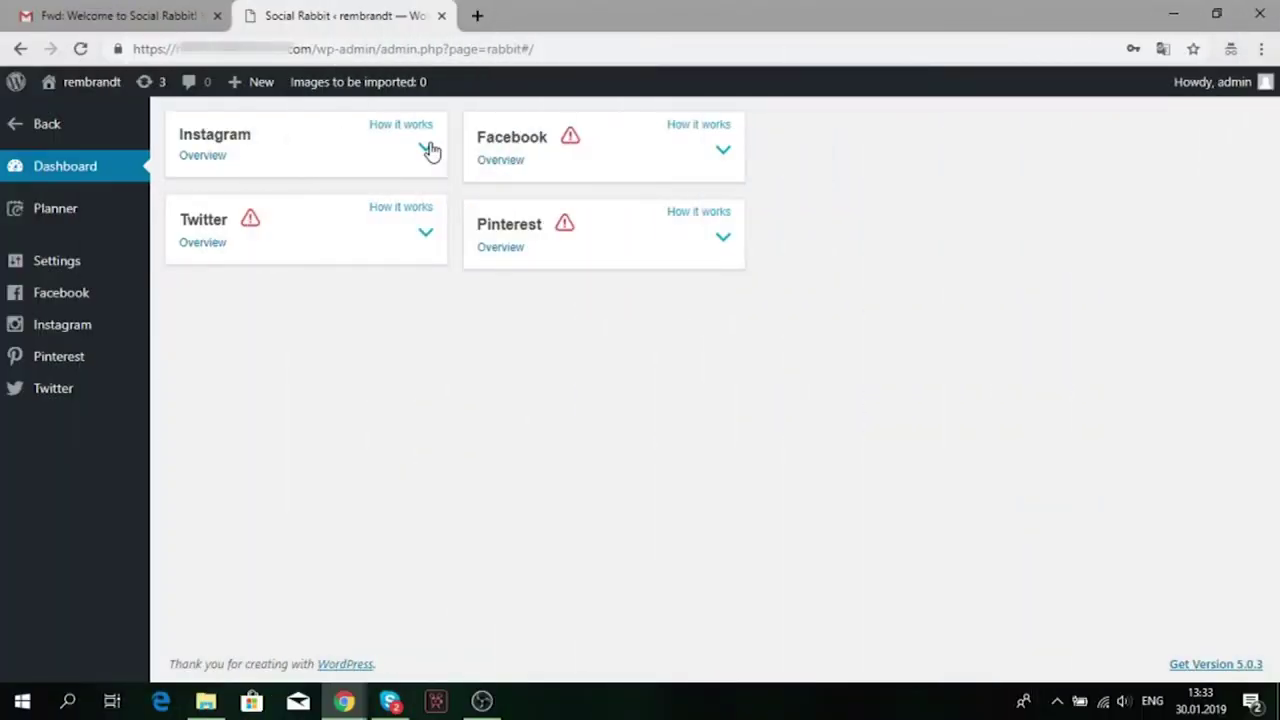
# Turn on the Instagram Gallery tool on the Dashboard's Instagram card, alongside Poster.
pyautogui.click(426, 148)
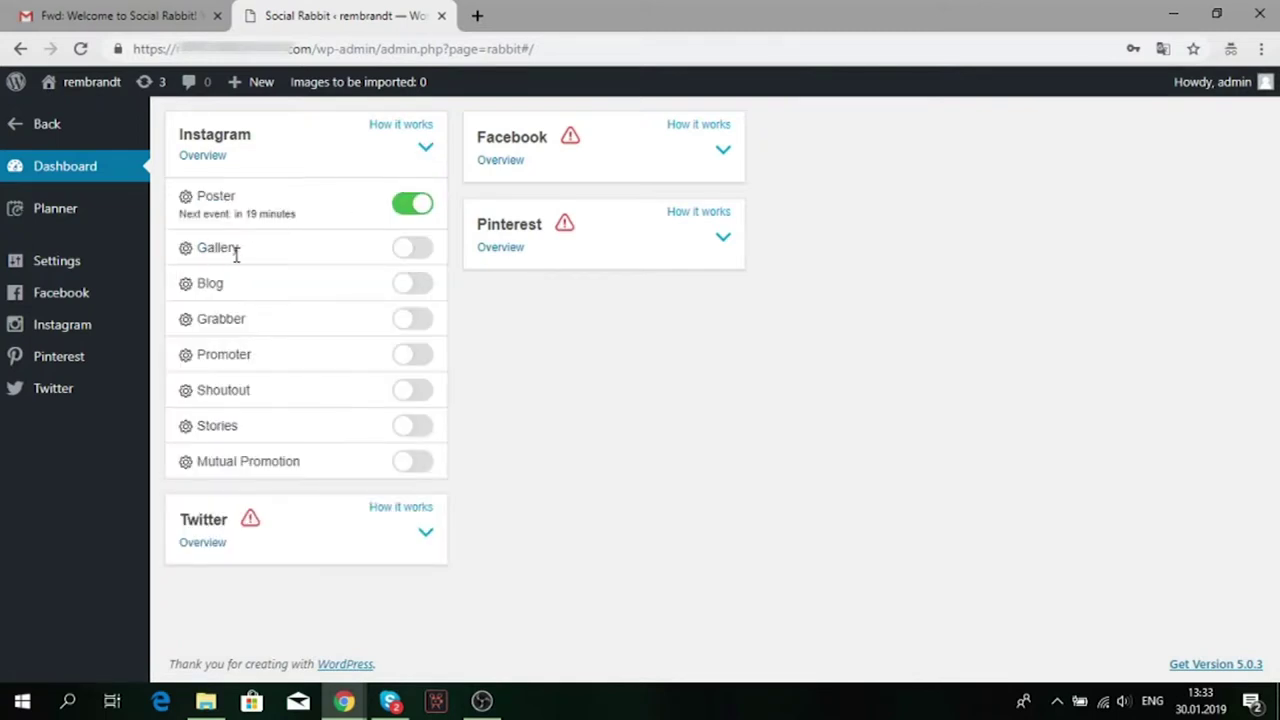
pyautogui.click(413, 250)
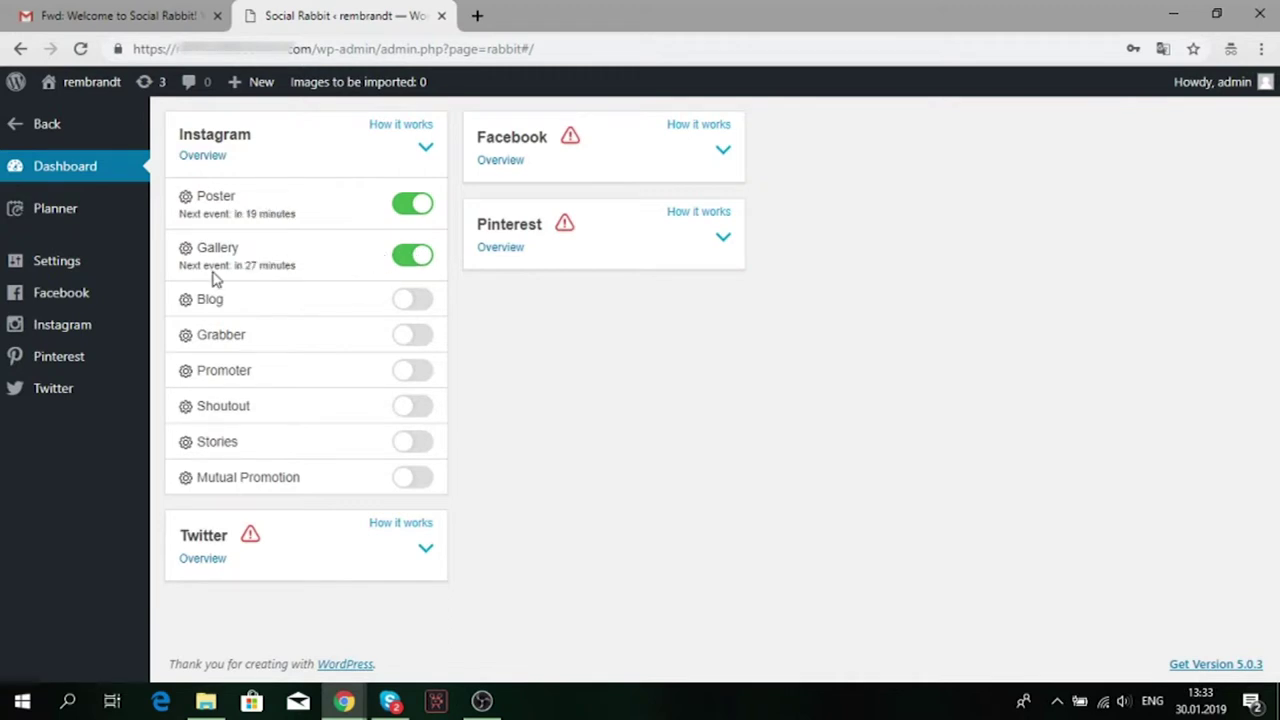
pyautogui.moveTo(94, 266)
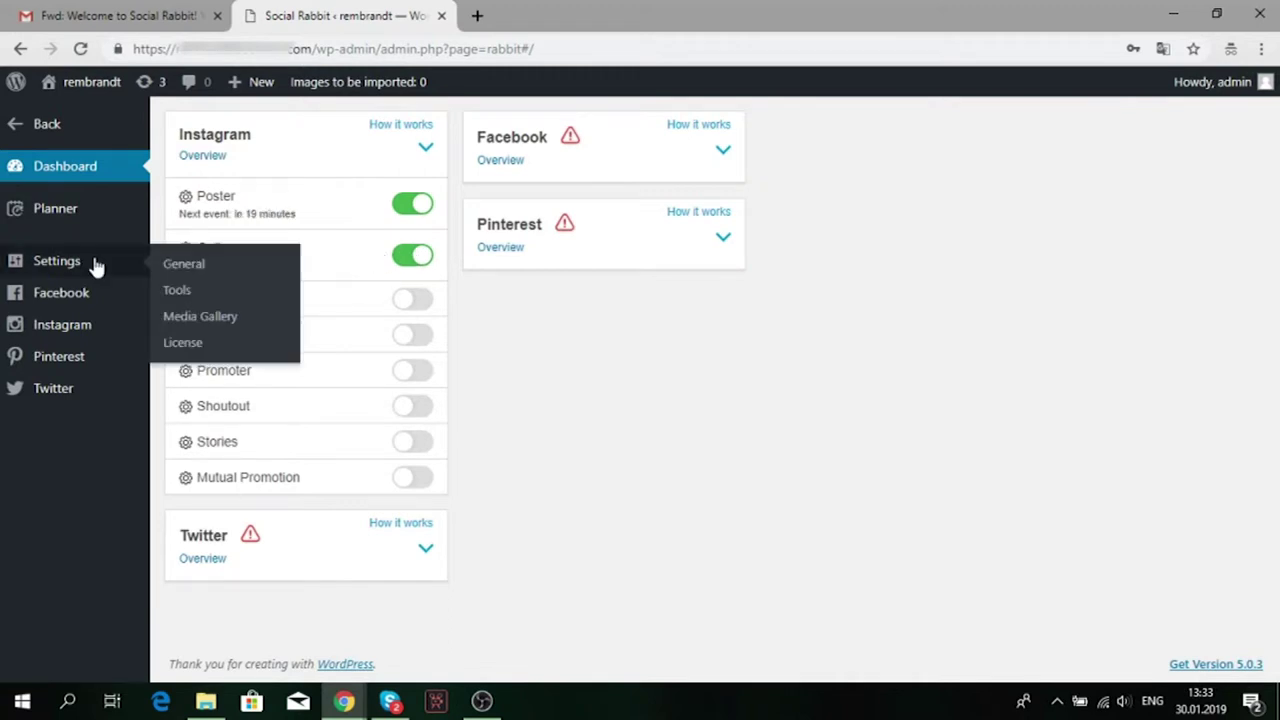
# Upload the desktop photo joshua-earle-454963-unsplash.jpg into the Media Gallery.
pyautogui.click(240, 318)
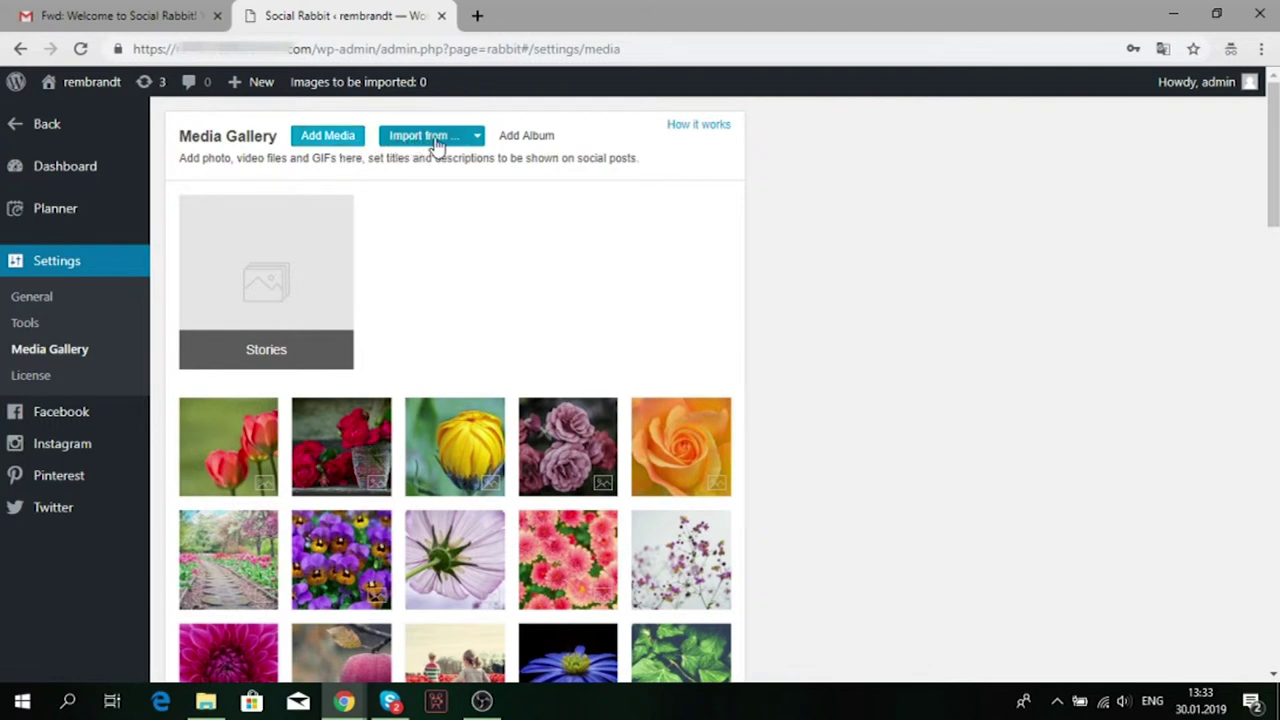
pyautogui.click(318, 142)
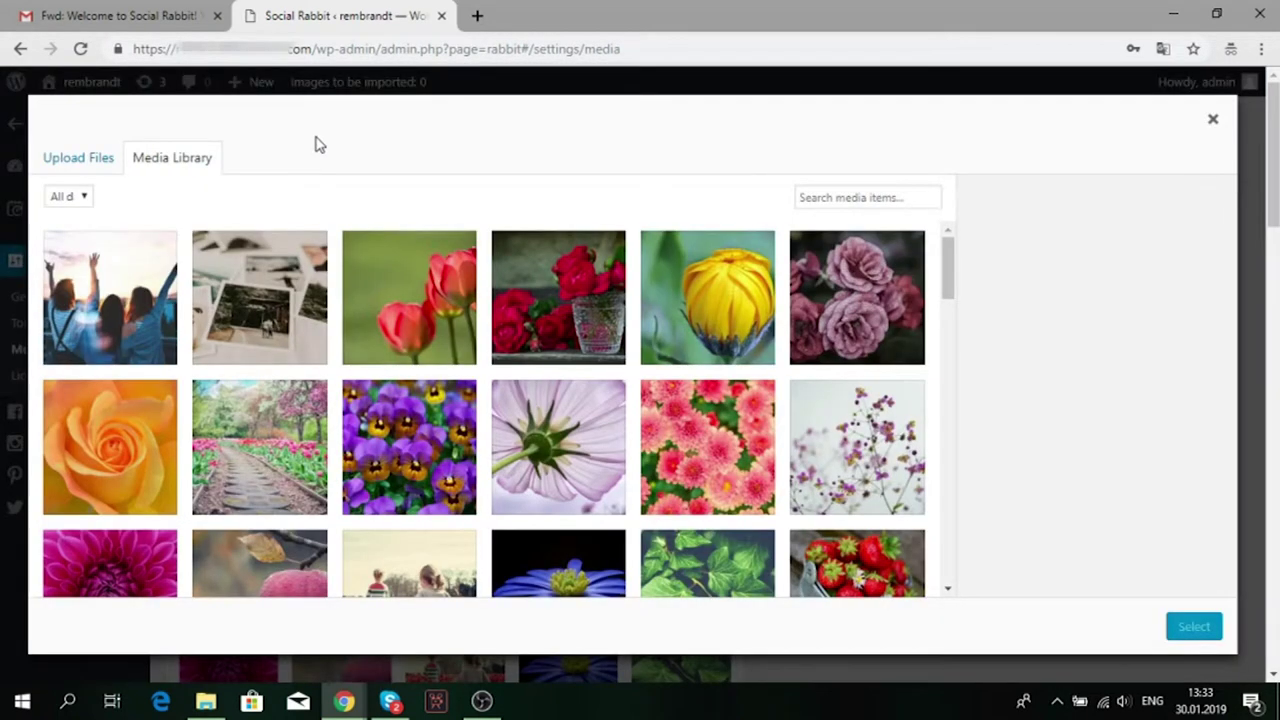
pyautogui.click(102, 163)
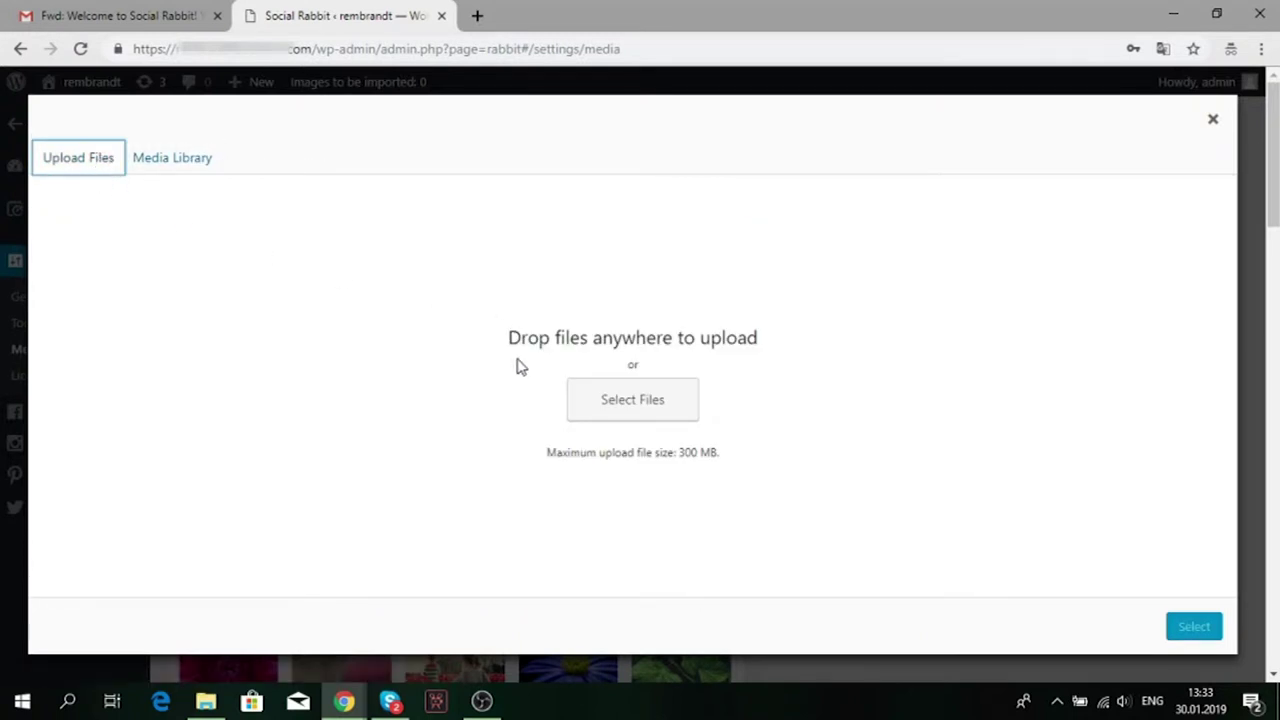
pyautogui.click(631, 409)
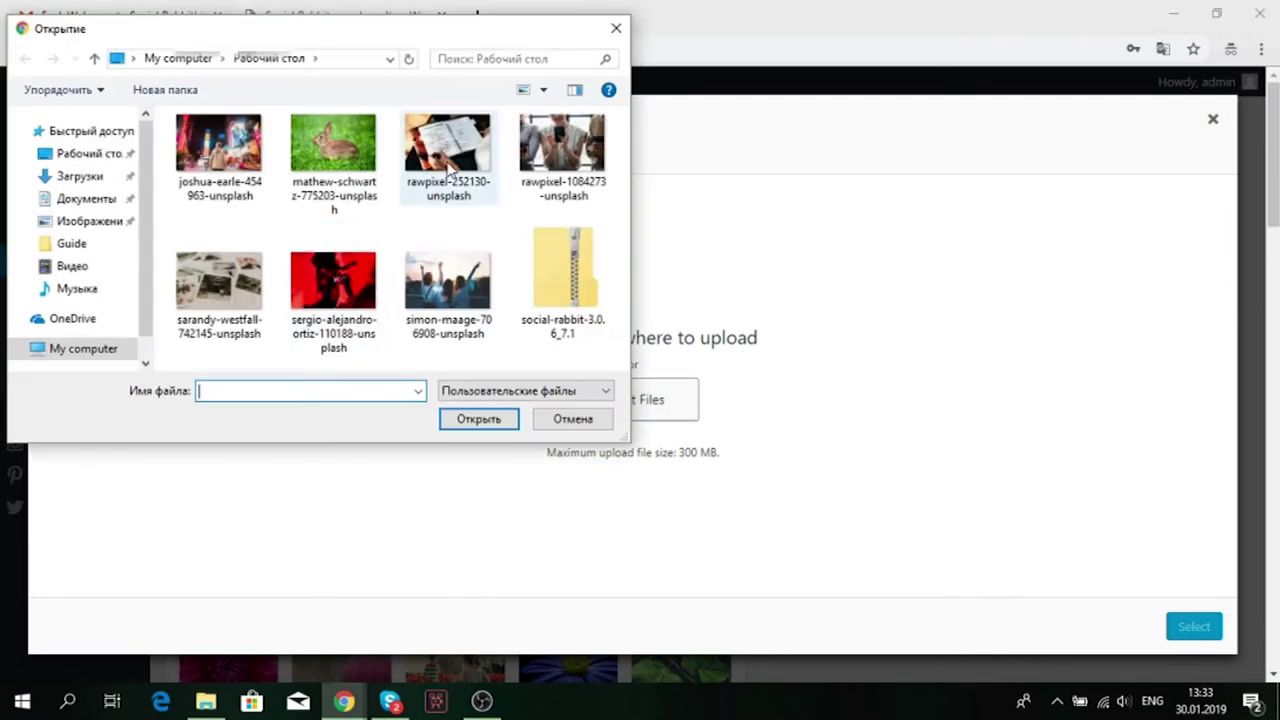
pyautogui.click(216, 148)
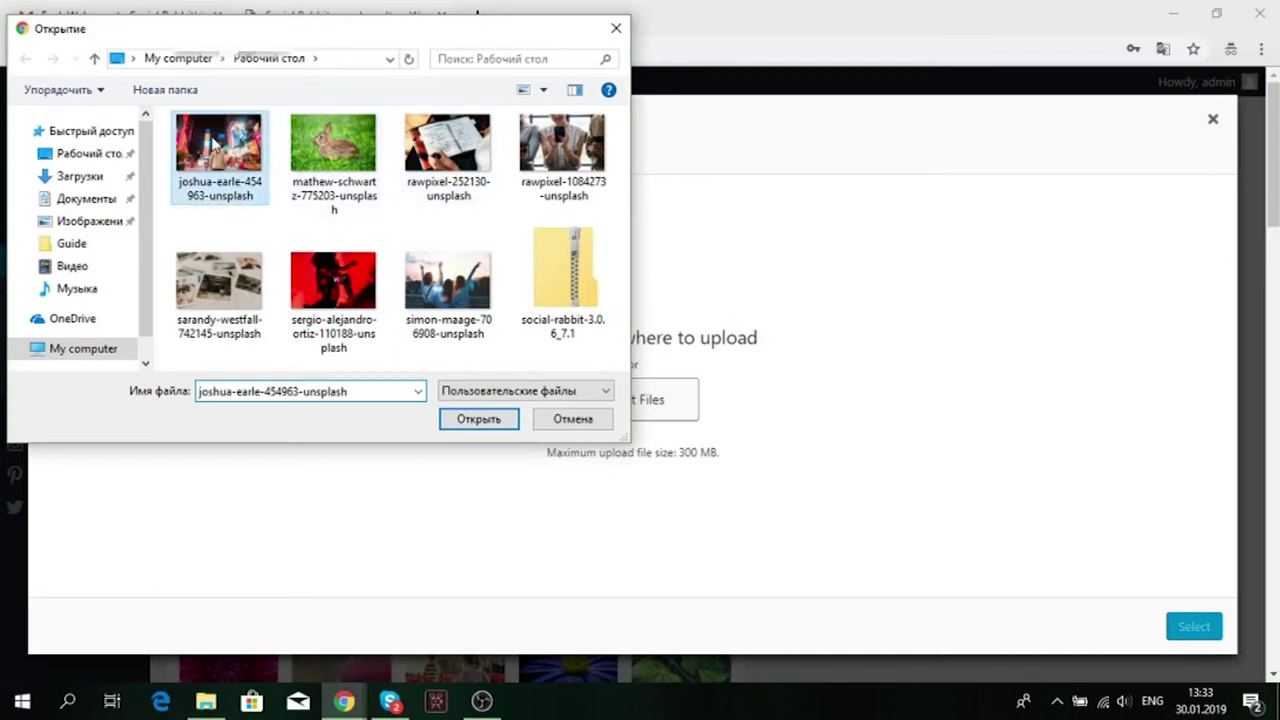
pyautogui.click(461, 424)
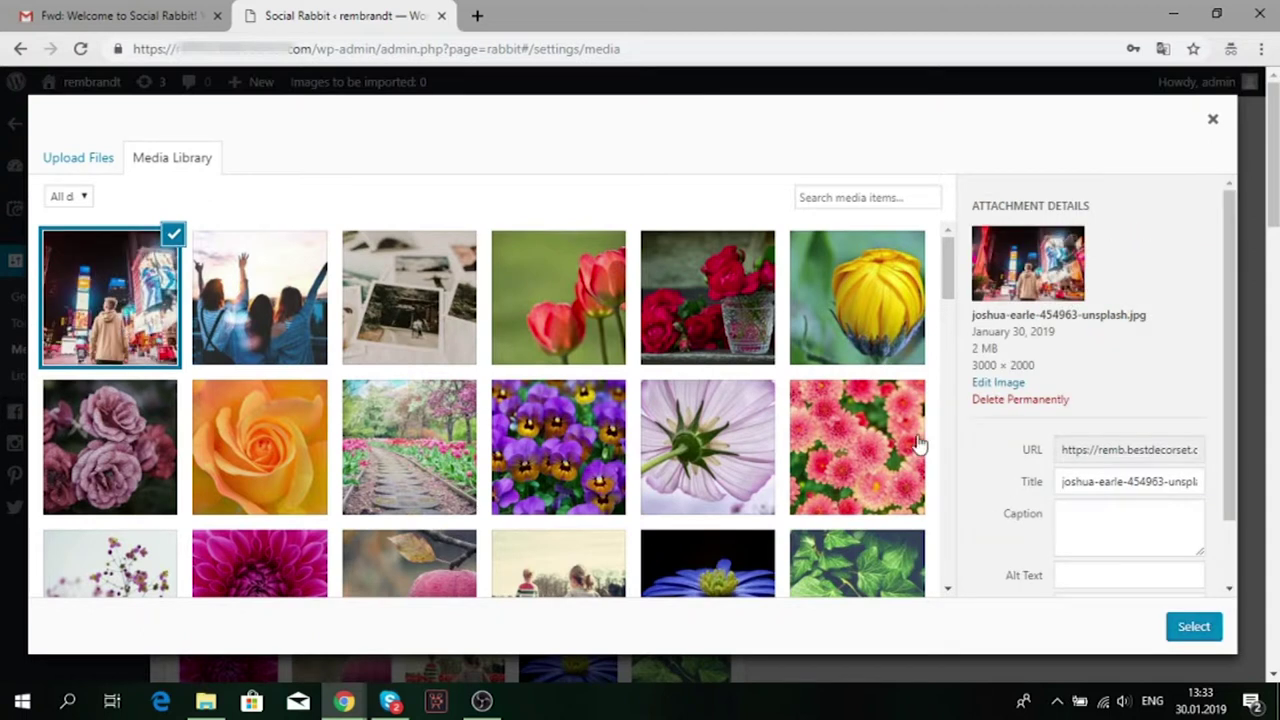
pyautogui.click(1193, 626)
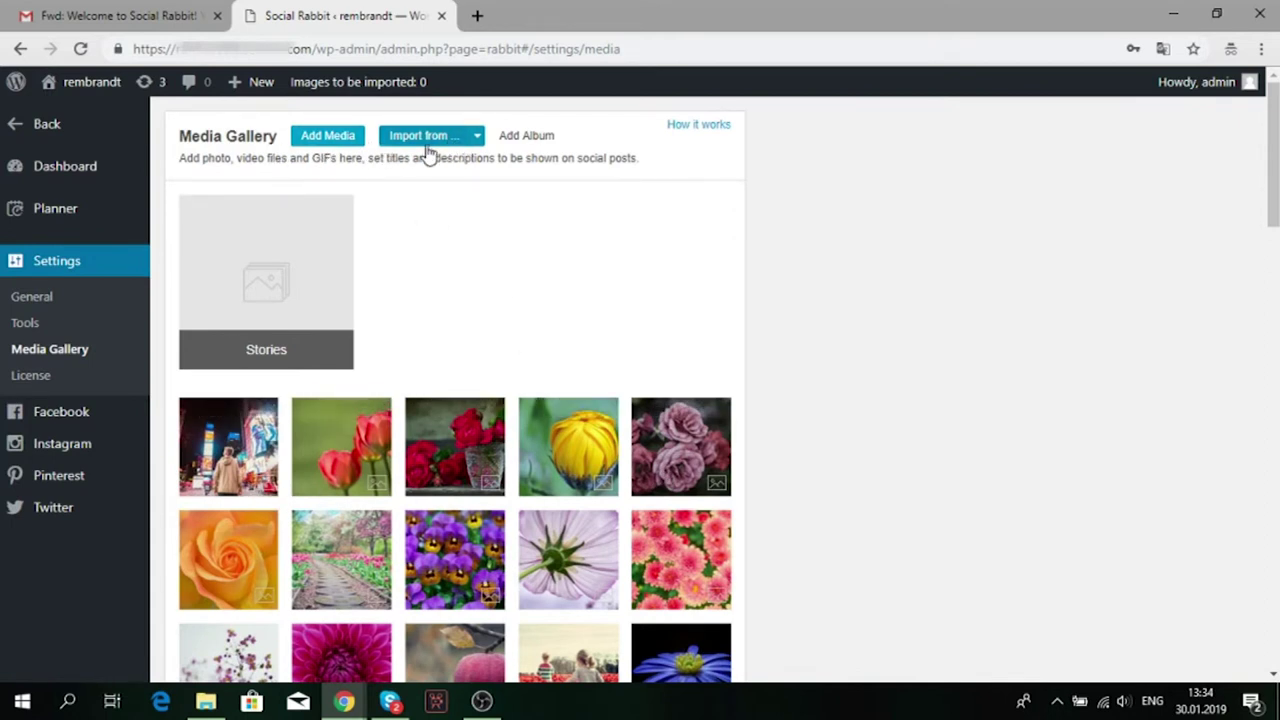
# Search Pixabay images for the keyword 'Decor'.
pyautogui.click(474, 142)
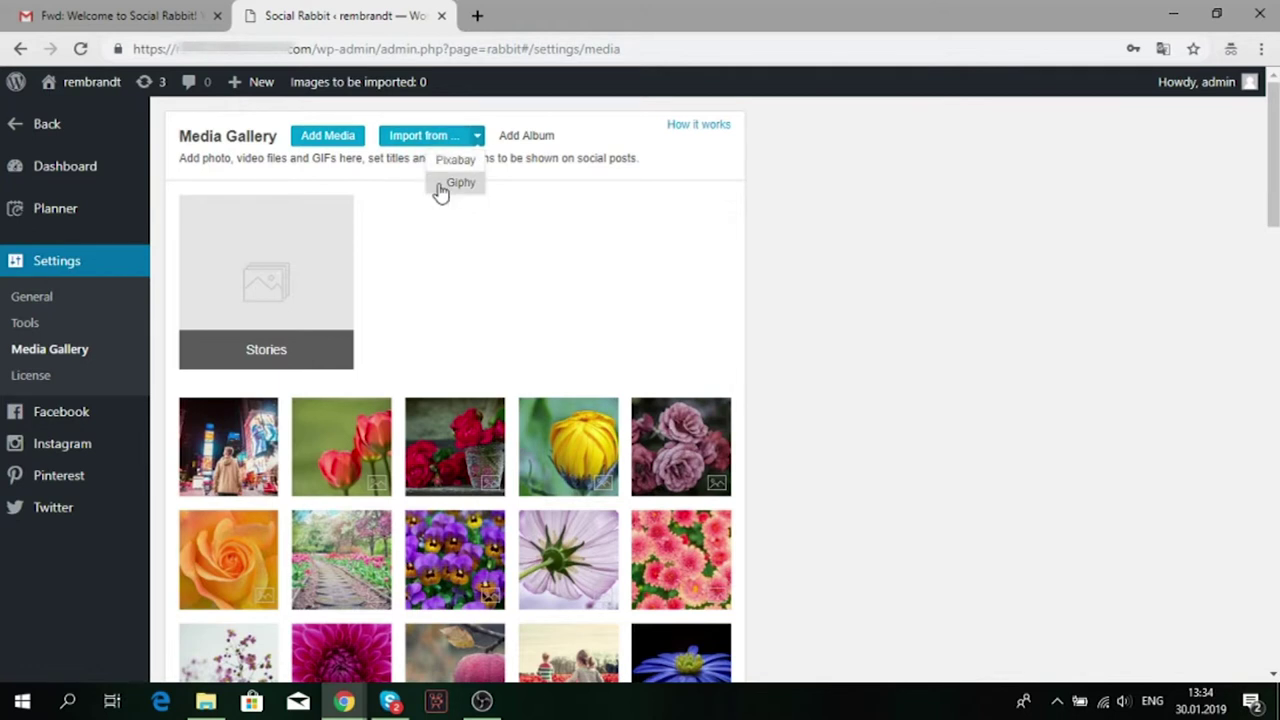
pyautogui.click(445, 163)
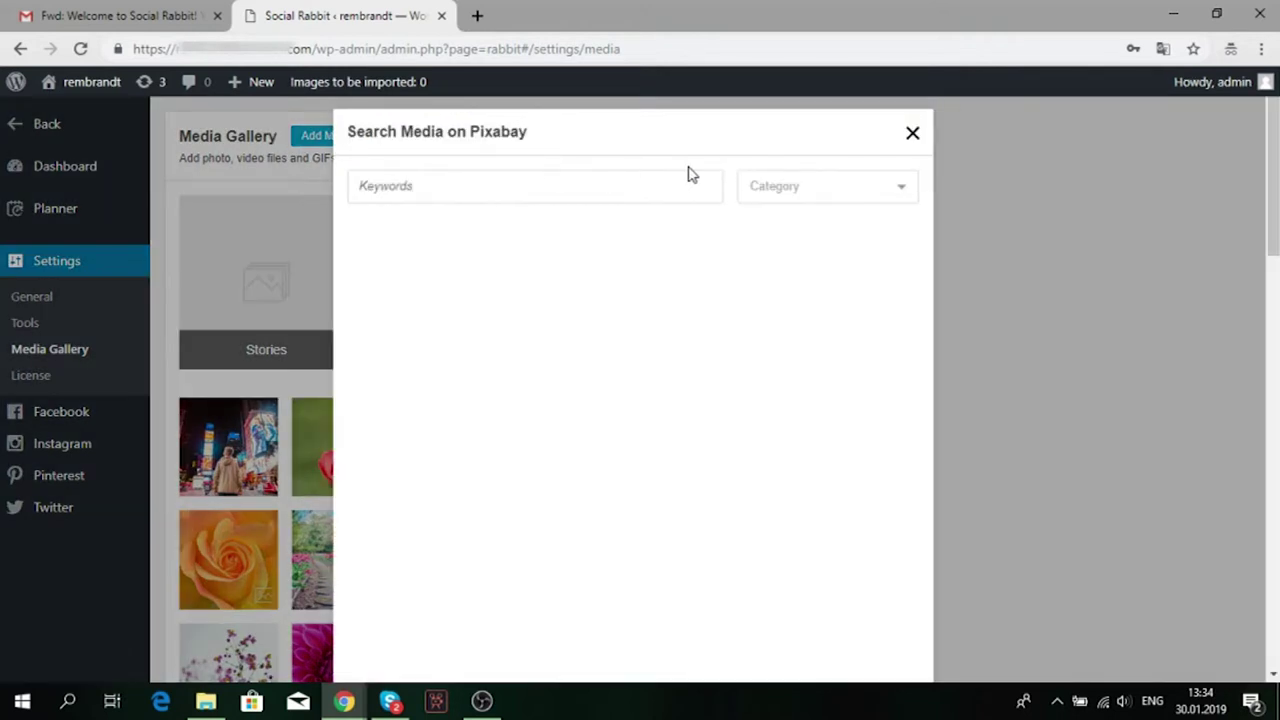
pyautogui.click(815, 190)
pyautogui.scroll(-2, 860, 250)
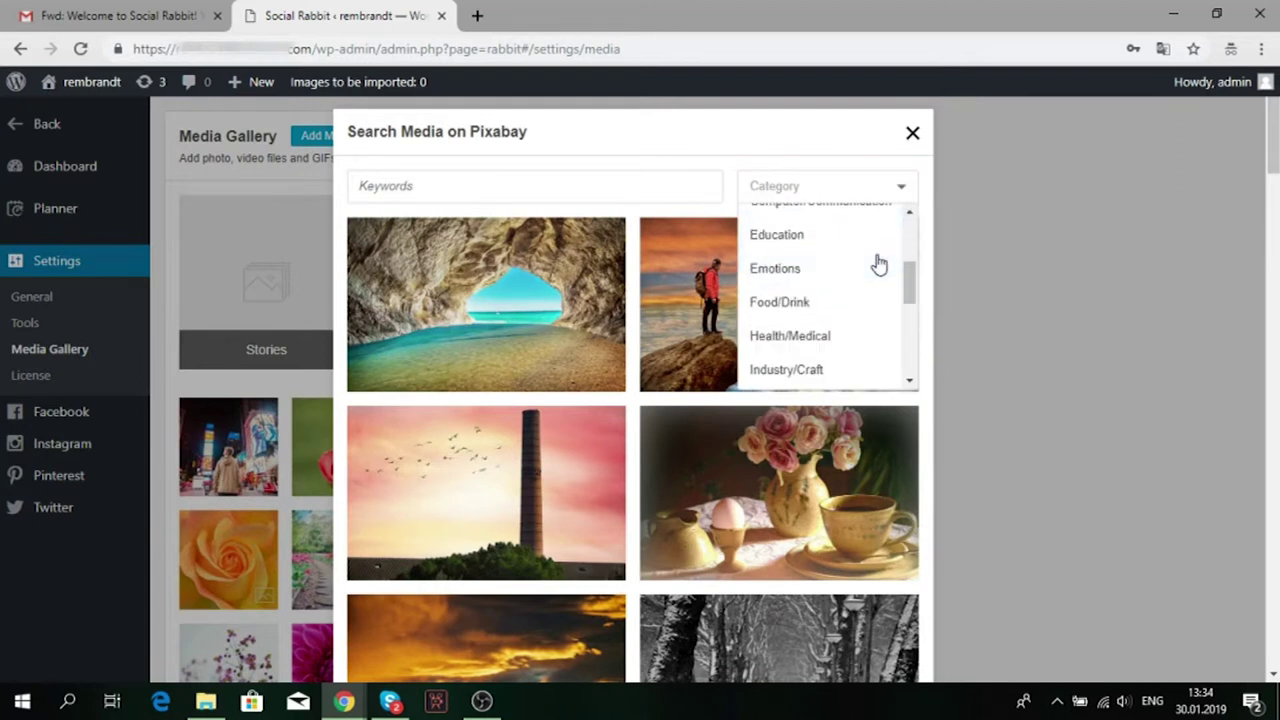
pyautogui.scroll(-3, 877, 268)
pyautogui.scroll(5, 877, 271)
pyautogui.click(680, 183)
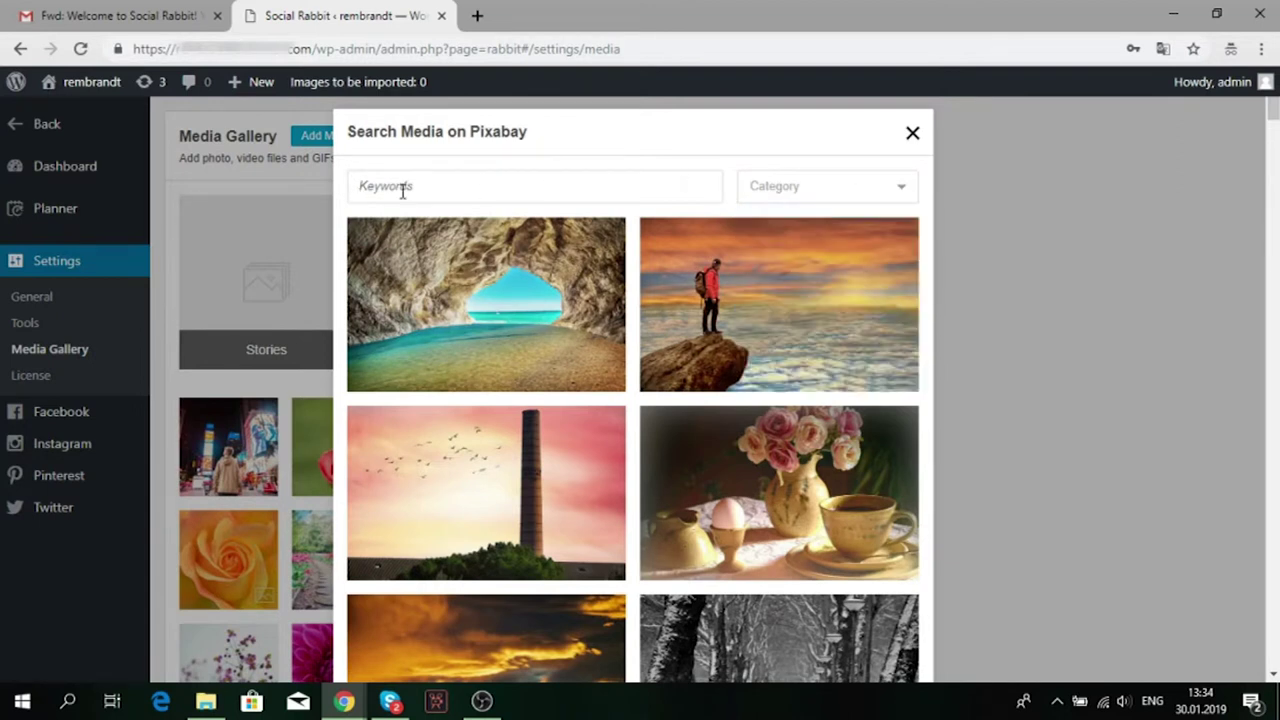
pyautogui.write('Decor')
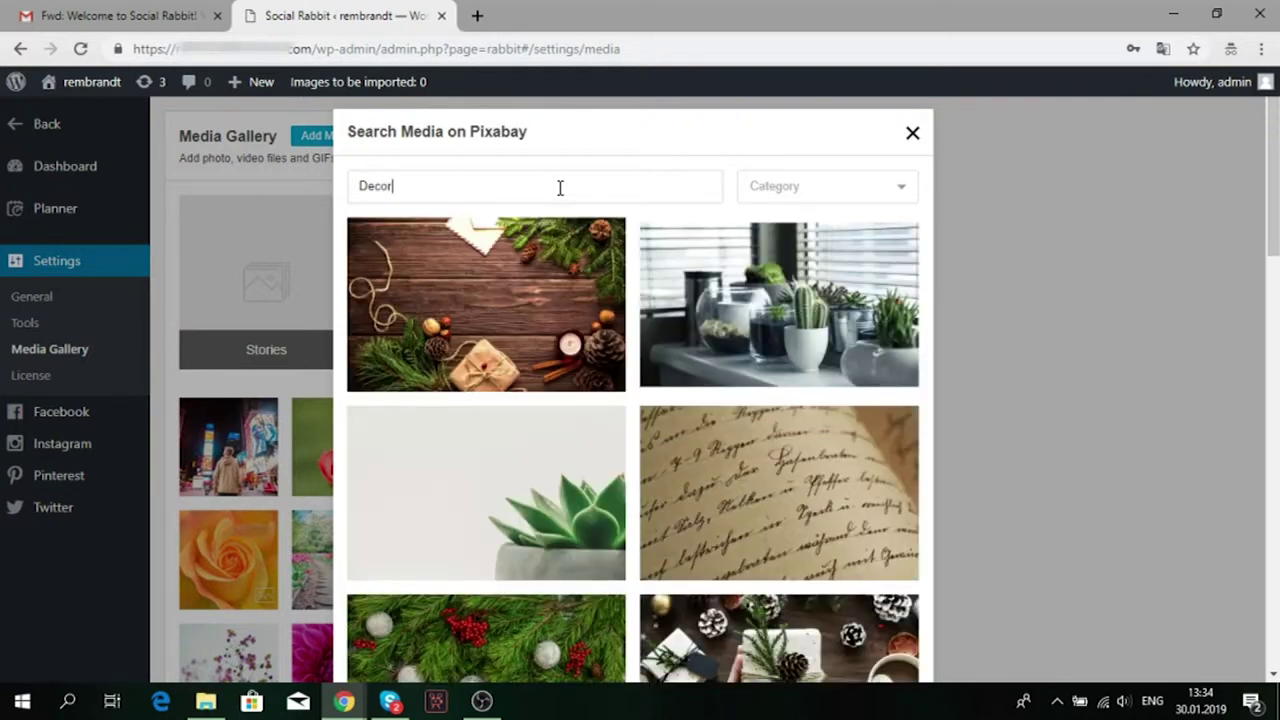
pyautogui.scroll(-4, 720, 300)
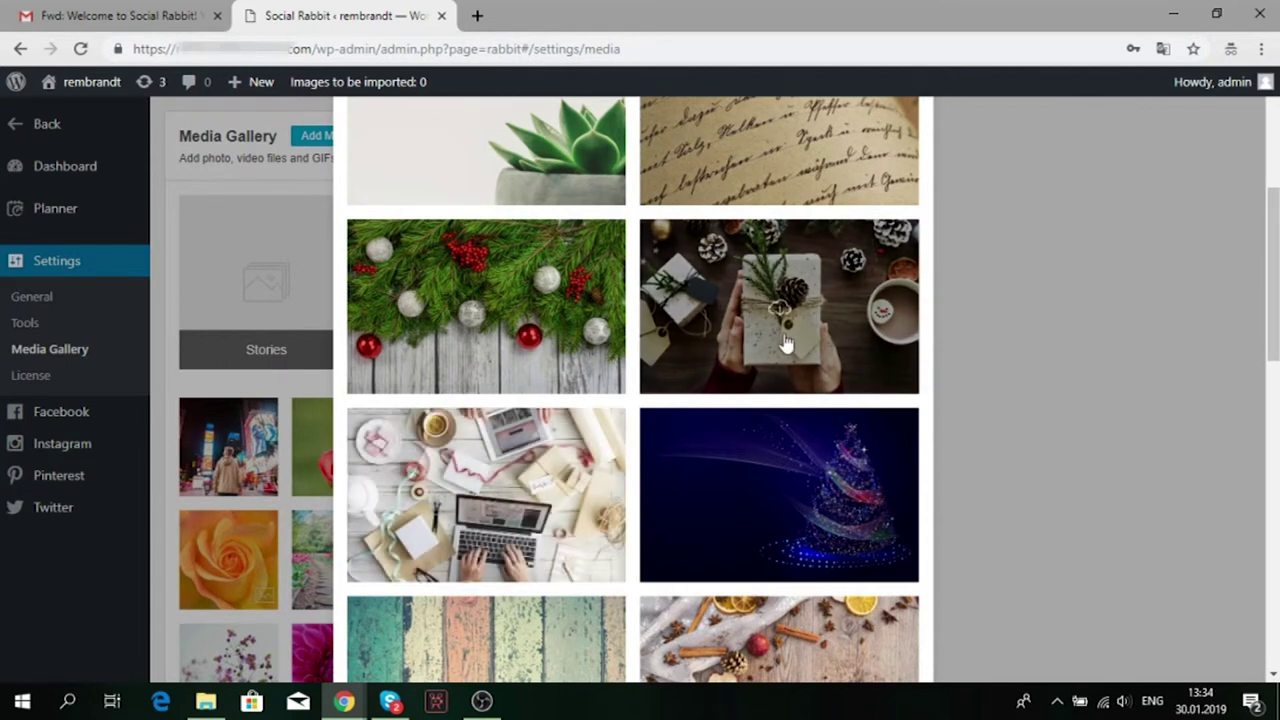
pyautogui.scroll(-2, 790, 342)
pyautogui.scroll(-2, 830, 342)
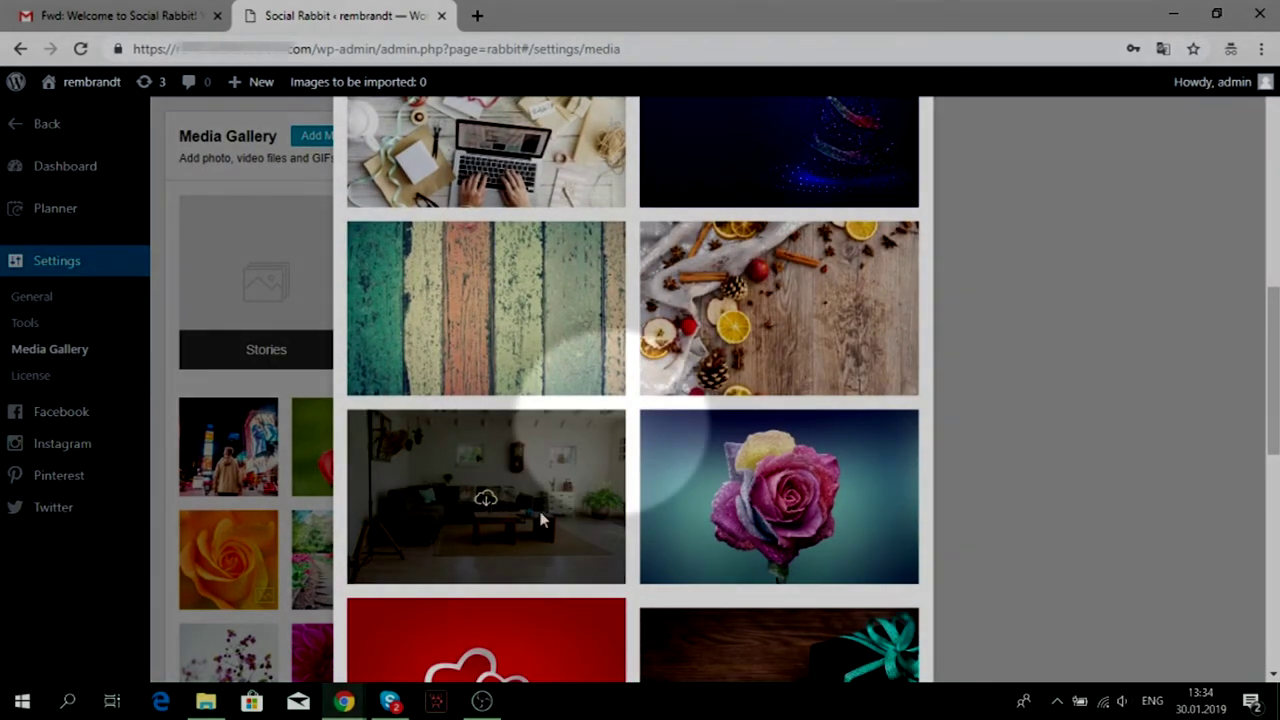
# Import the living-room, pink rose and wooden planks images from Pixabay into the gallery.
pyautogui.click(484, 502)
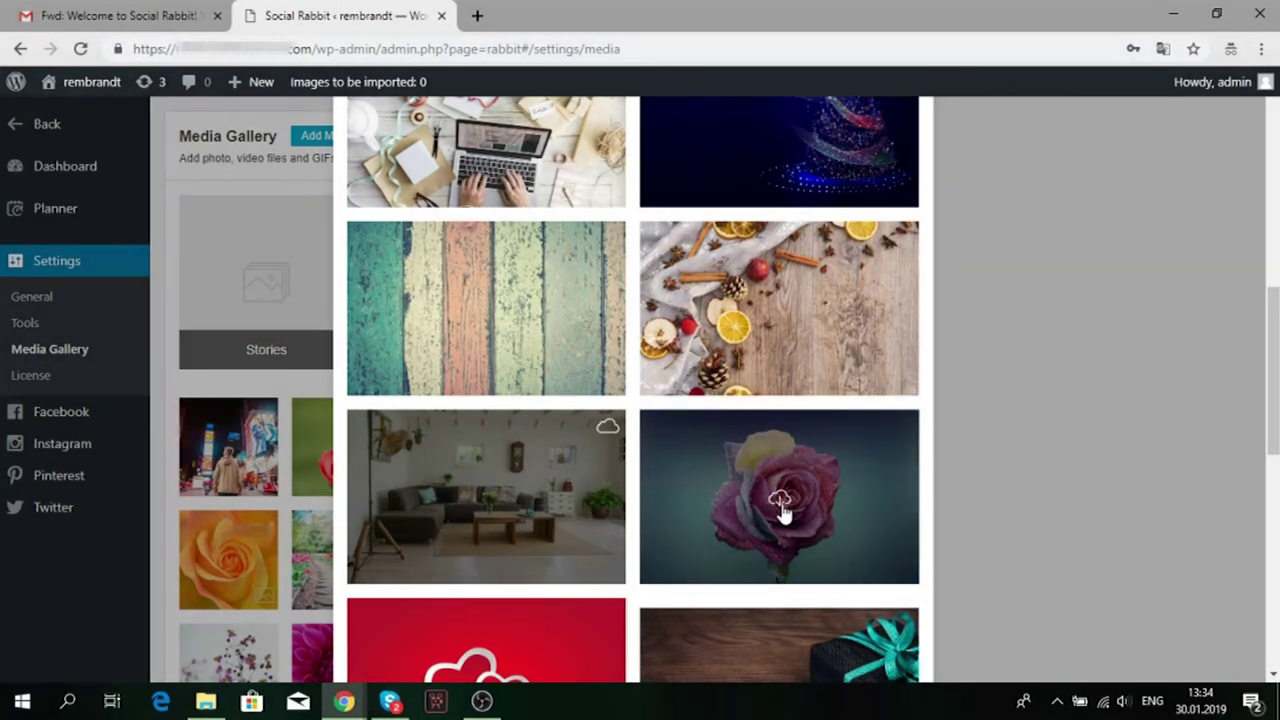
pyautogui.click(783, 512)
pyautogui.click(491, 316)
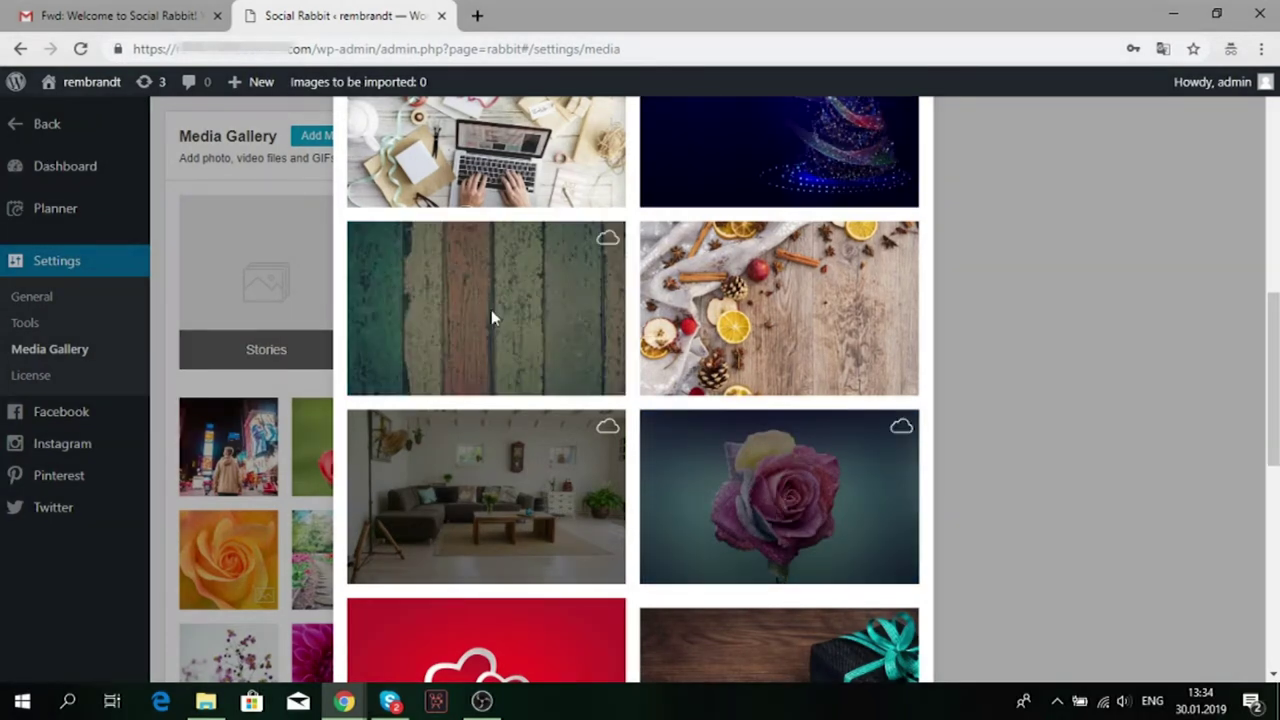
pyautogui.scroll(10, 996, 445)
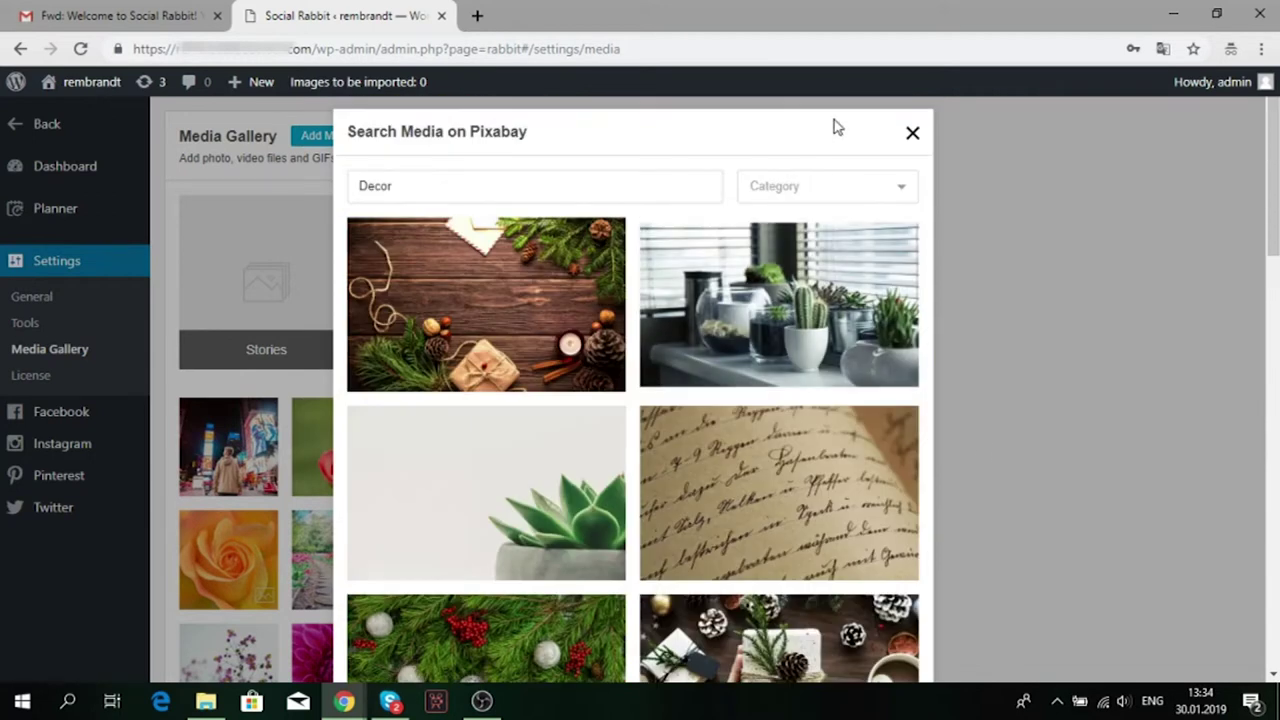
pyautogui.click(912, 134)
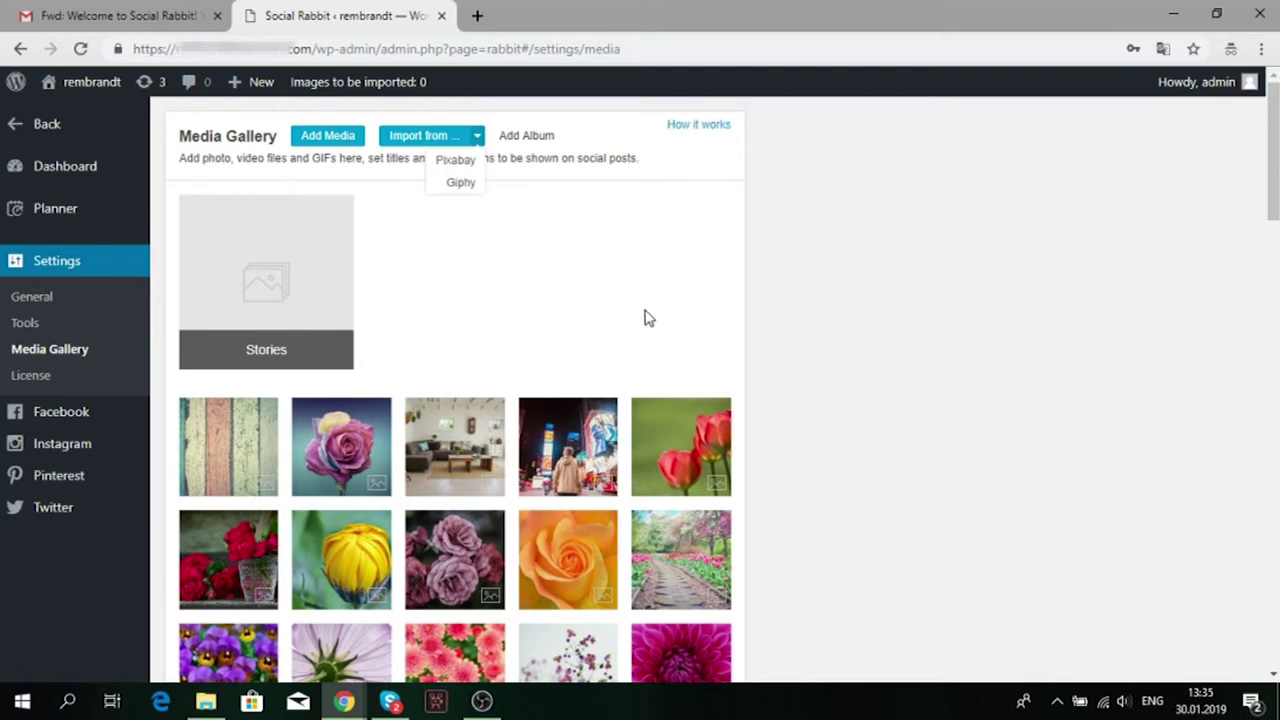
# Set the Instagram Gallery to post every 8 hours 45 minutes, sorted New To Old.
pyautogui.moveTo(58, 445)
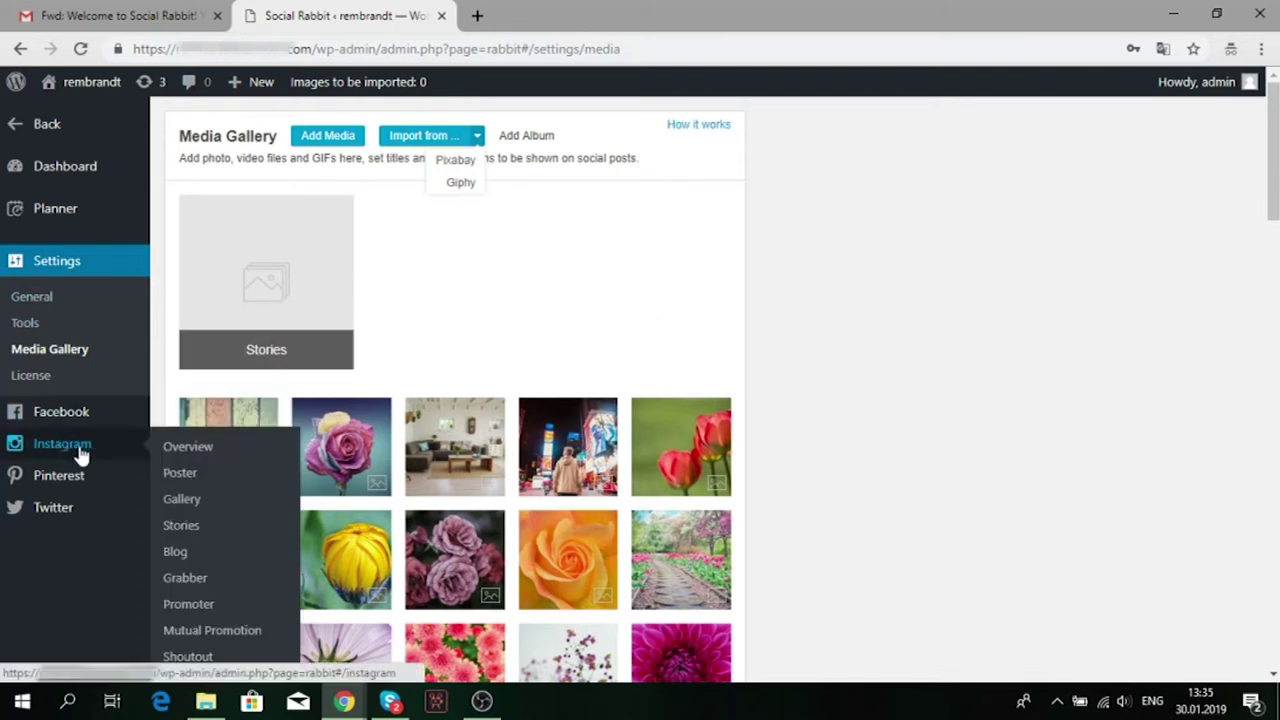
pyautogui.click(182, 500)
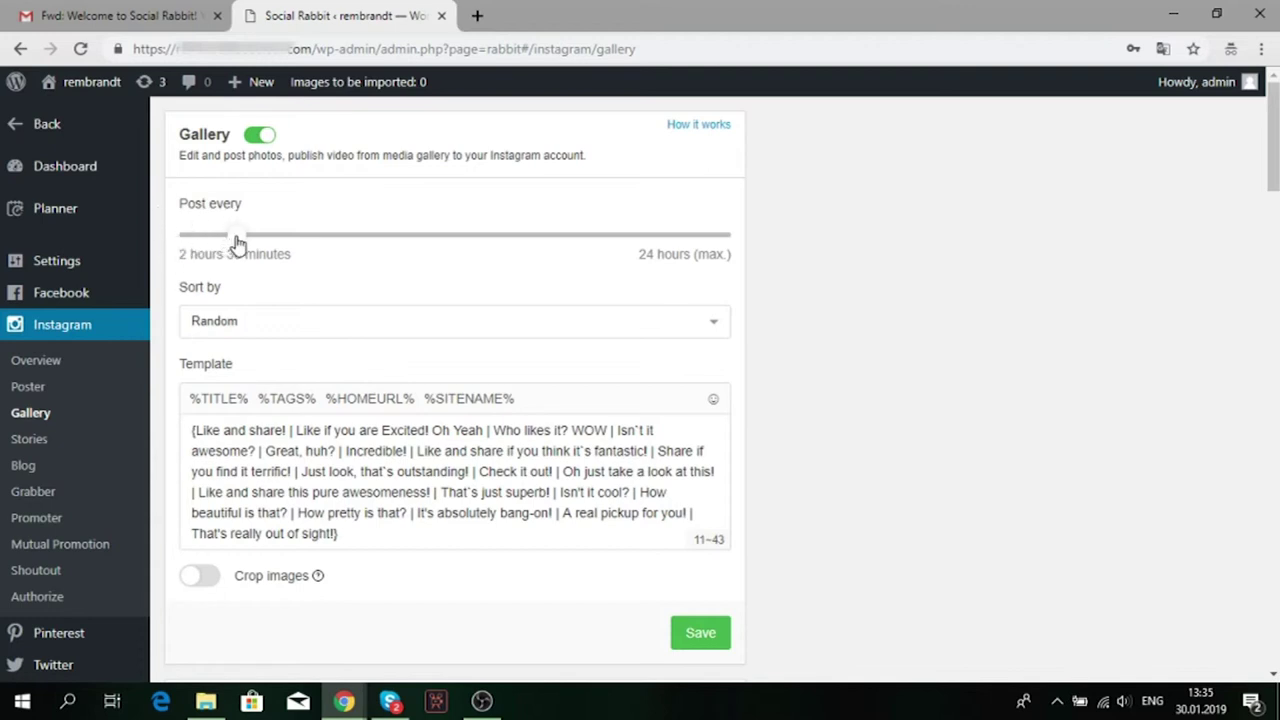
pyautogui.moveTo(236, 240); pyautogui.dragTo(384, 265)
pyautogui.click(286, 323)
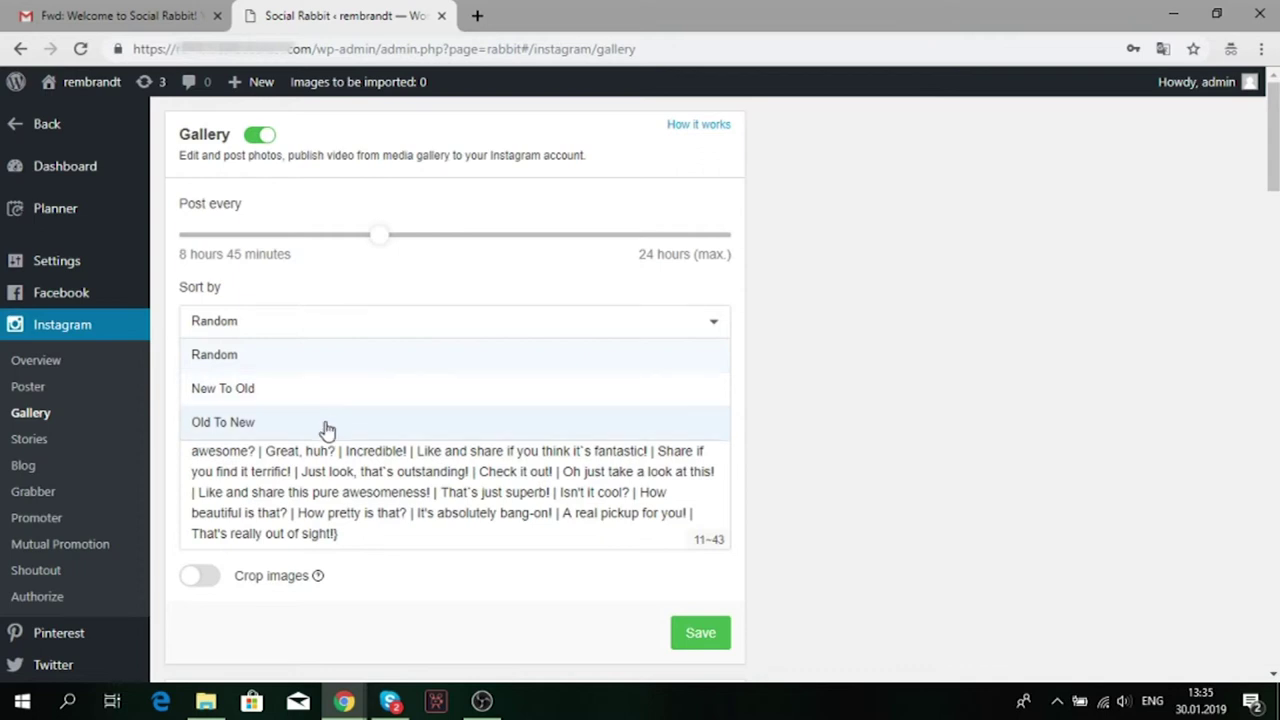
pyautogui.click(318, 395)
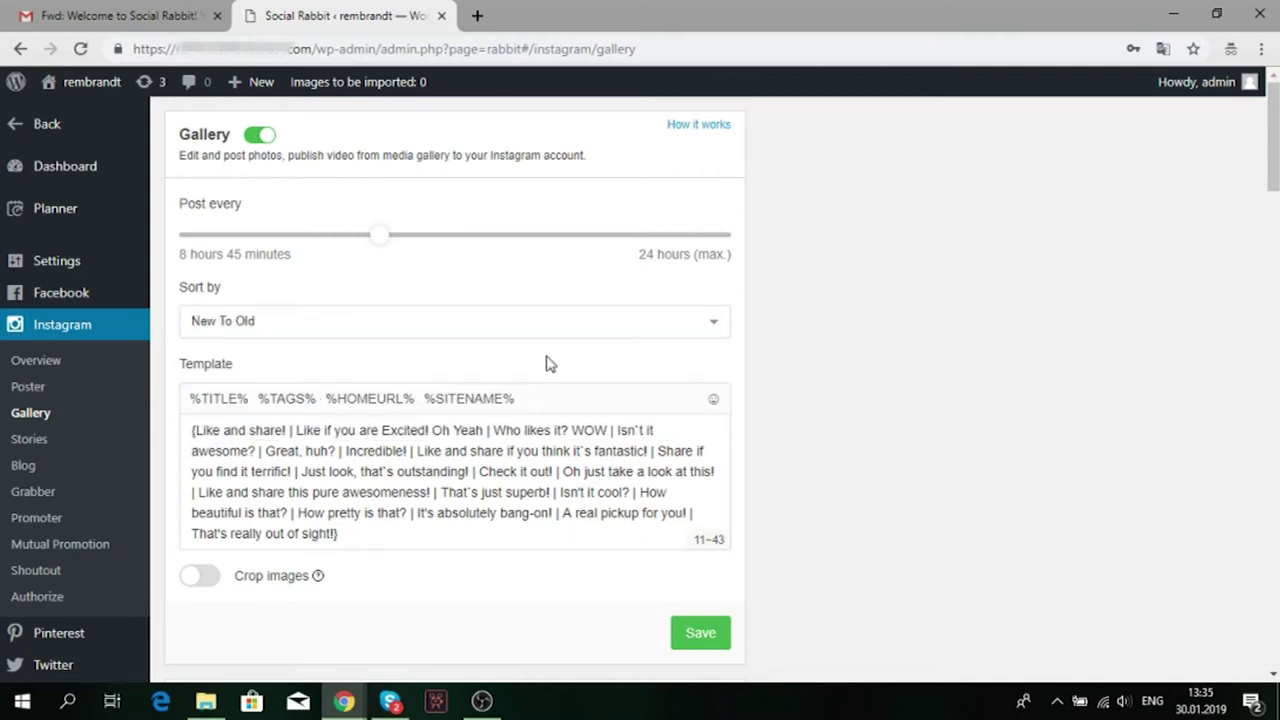
# Enable Crop images and save the Gallery settings.
pyautogui.scroll(-1, 588, 364)
pyautogui.scroll(-1, 588, 364)
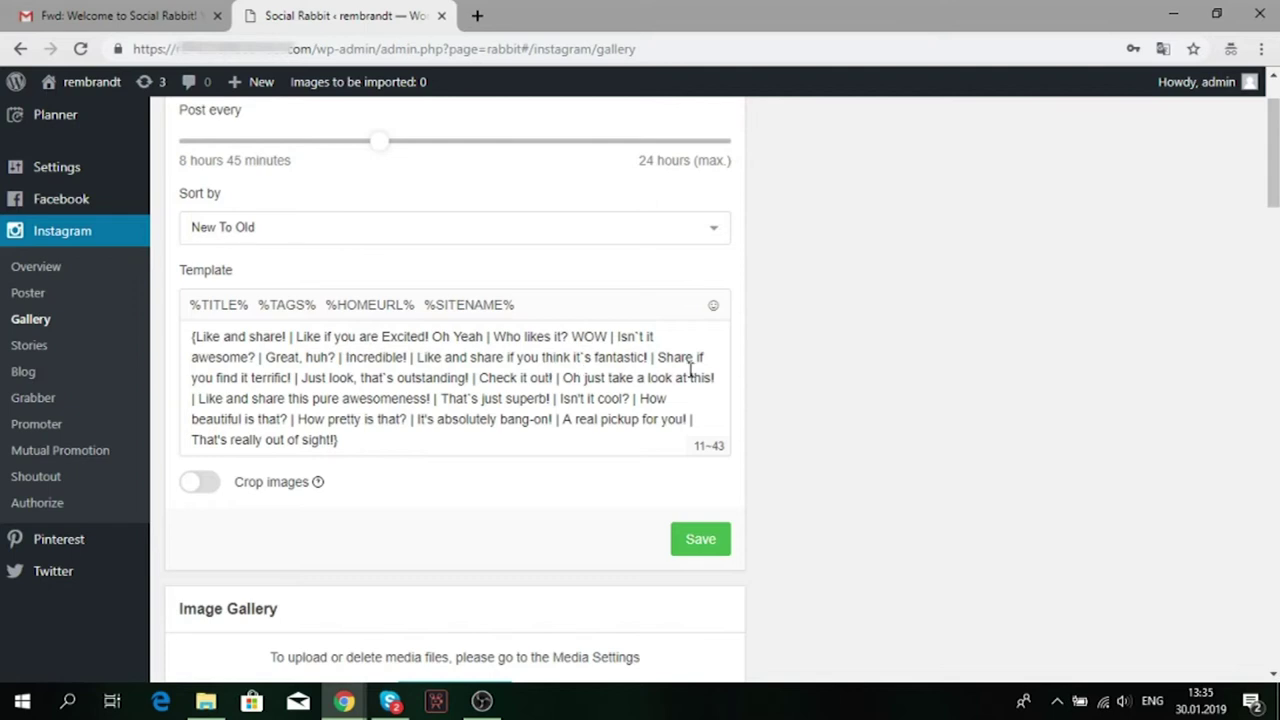
pyautogui.click(205, 486)
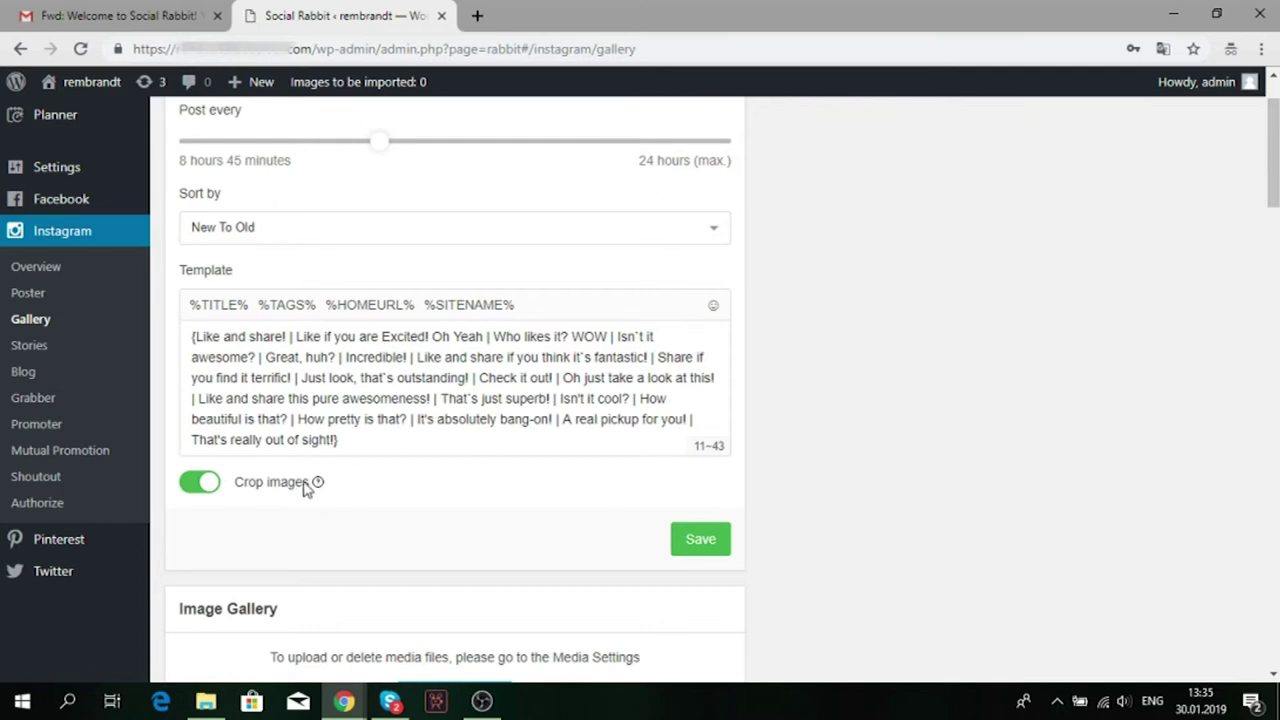
pyautogui.moveTo(317, 484)
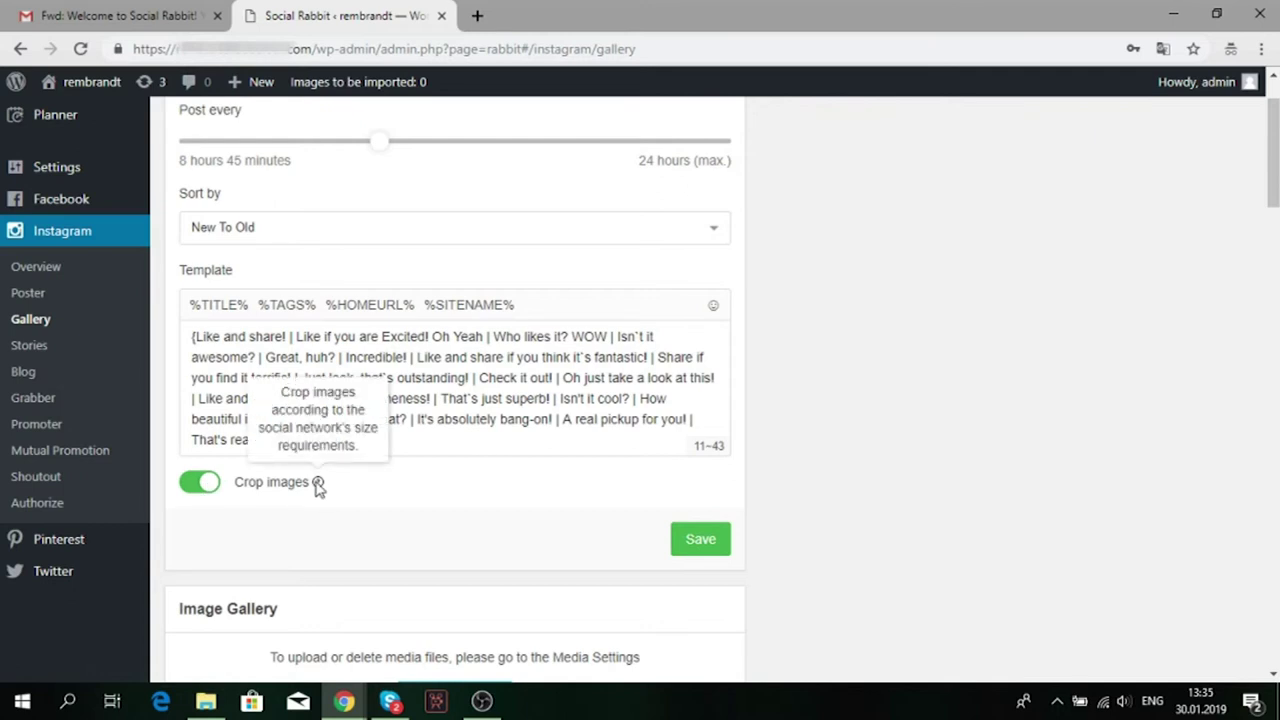
pyautogui.scroll(-1, 463, 503)
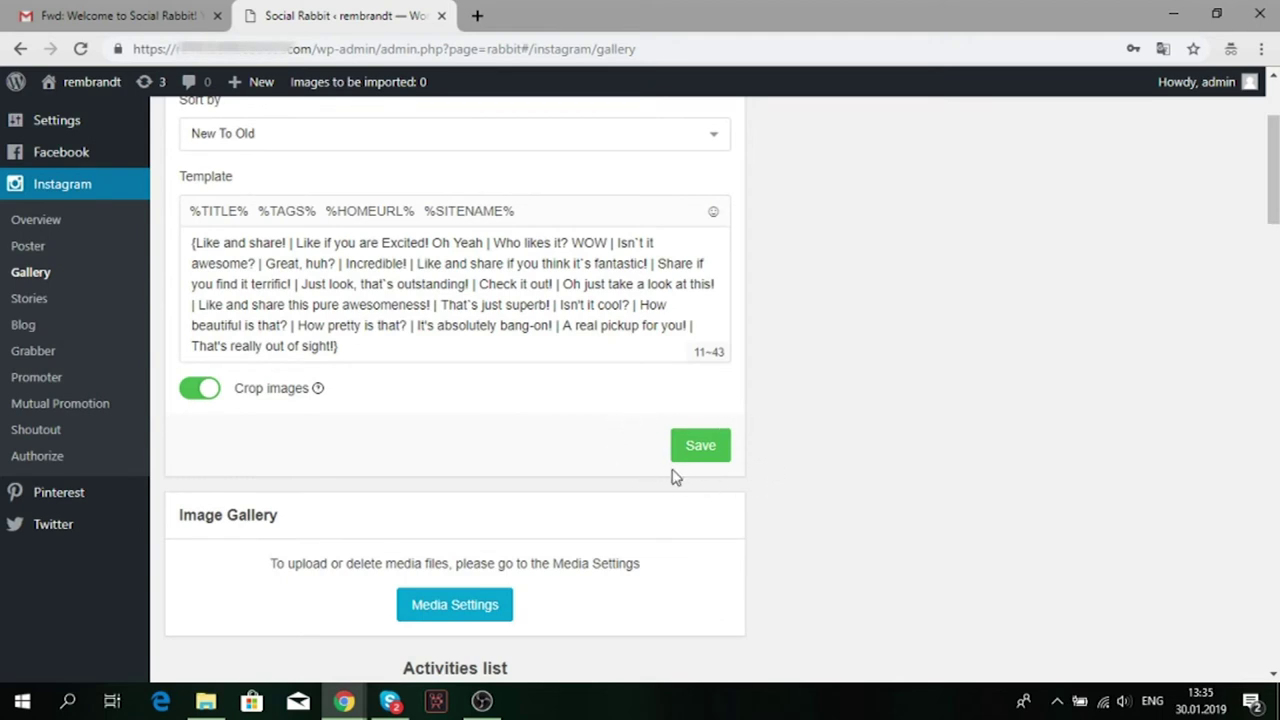
pyautogui.click(715, 445)
pyautogui.scroll(-1, 810, 456)
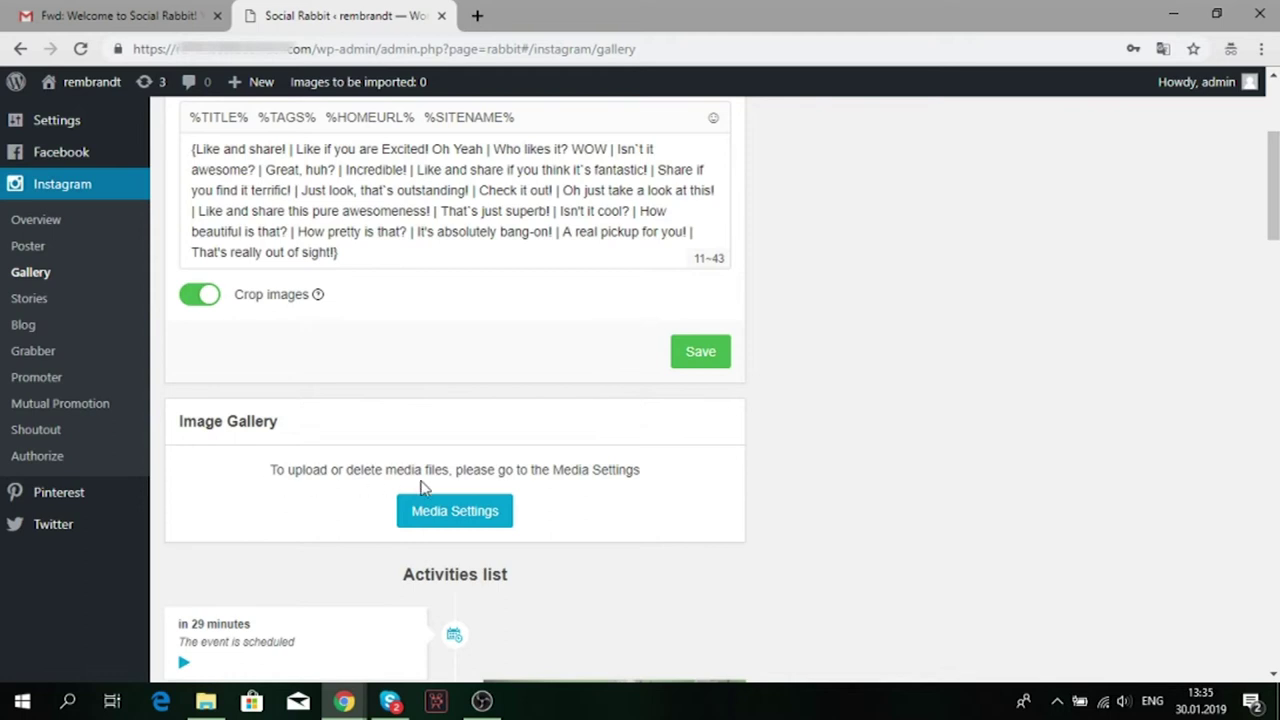
pyautogui.click(478, 525)
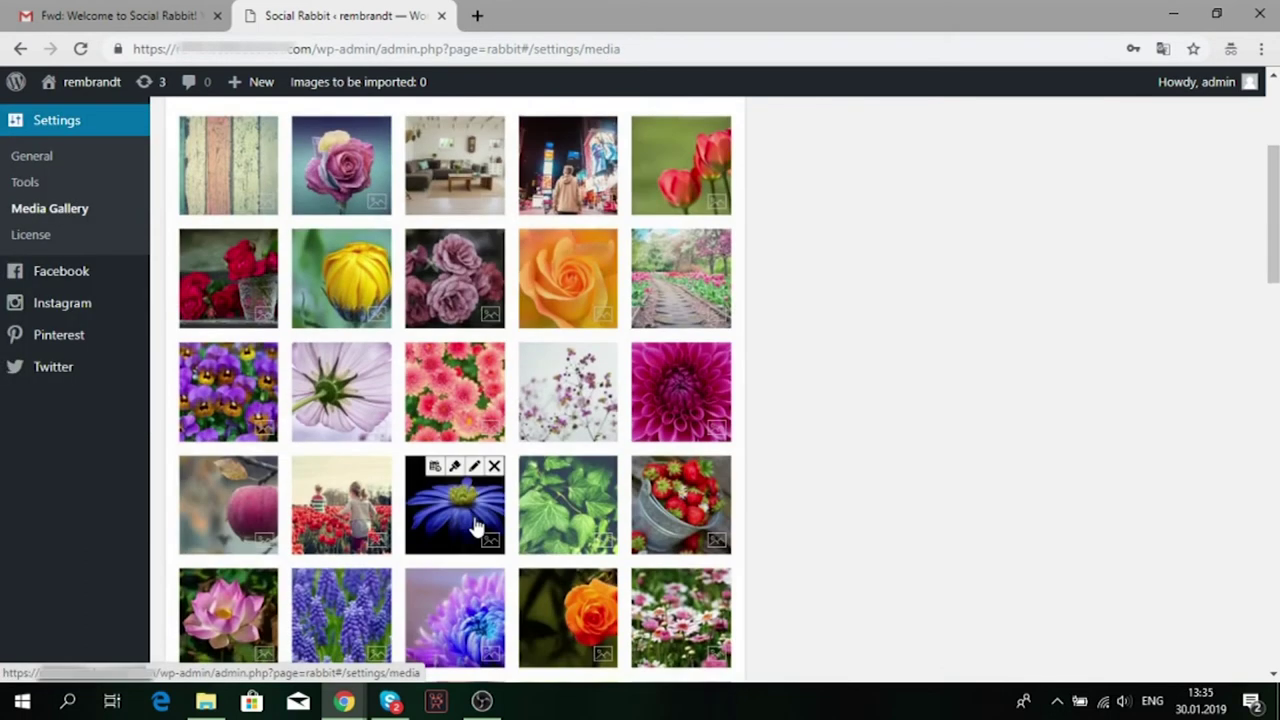
pyautogui.scroll(-1, 557, 458)
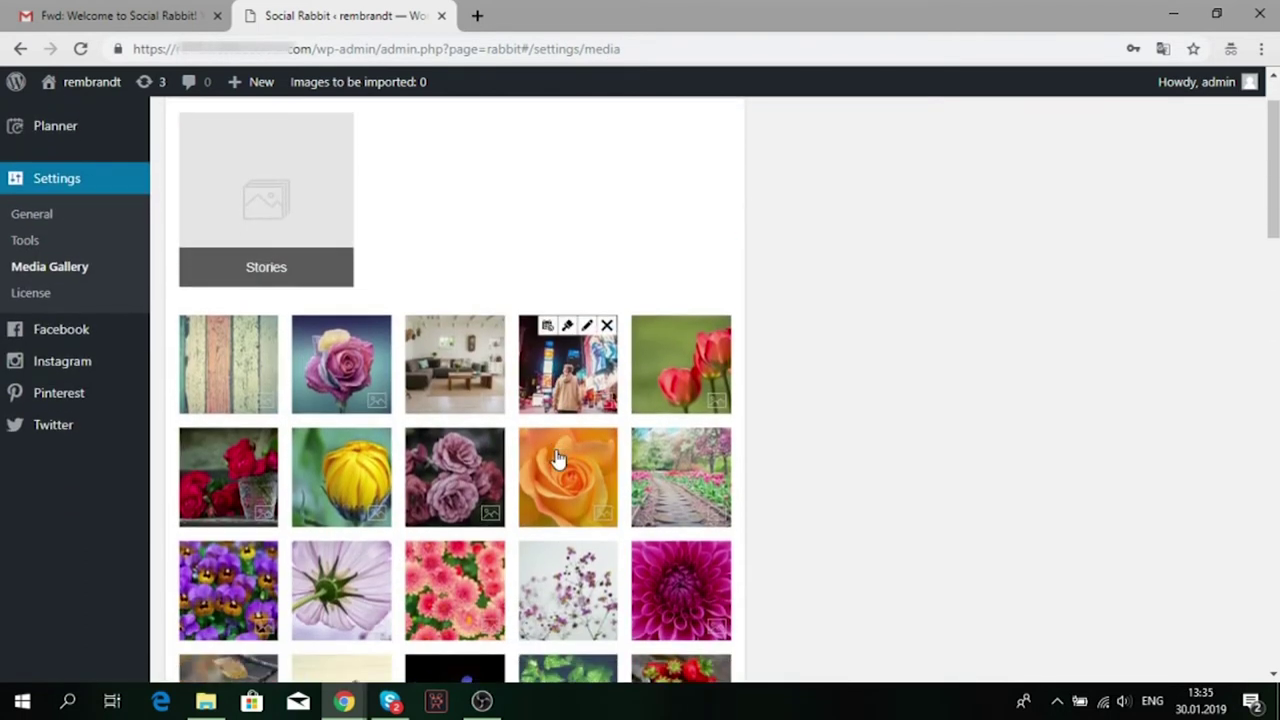
pyautogui.scroll(1, 560, 458)
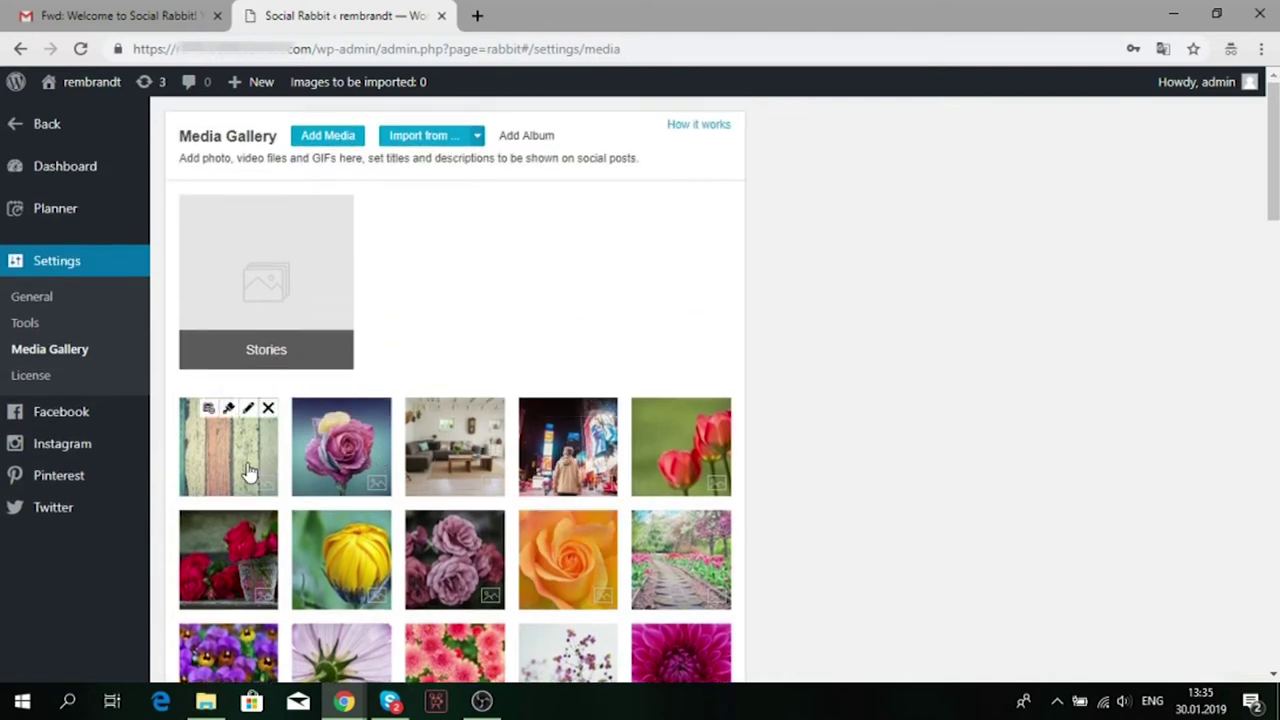
# Open the wood-plank image in the editor, adjust brightness and paint a teal S stroke.
pyautogui.click(228, 410)
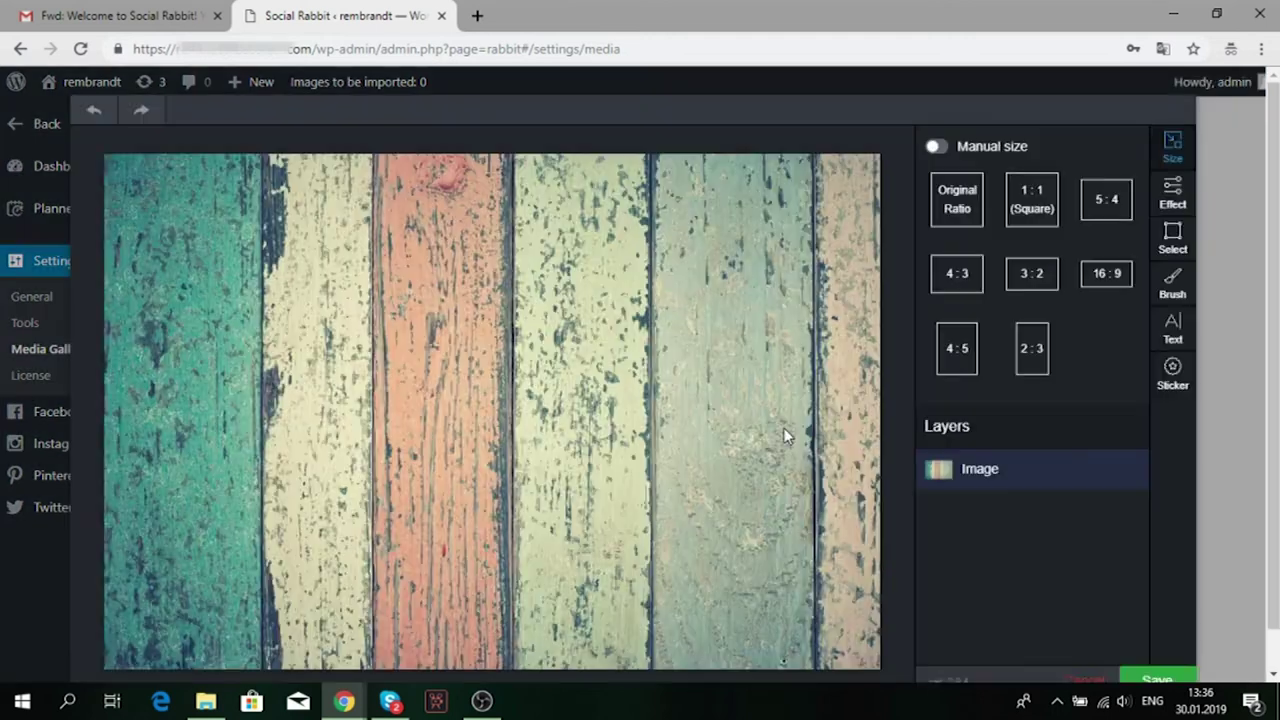
pyautogui.click(1172, 212)
pyautogui.click(968, 212)
pyautogui.moveTo(972, 222); pyautogui.dragTo(1031, 212)
pyautogui.click(1172, 283)
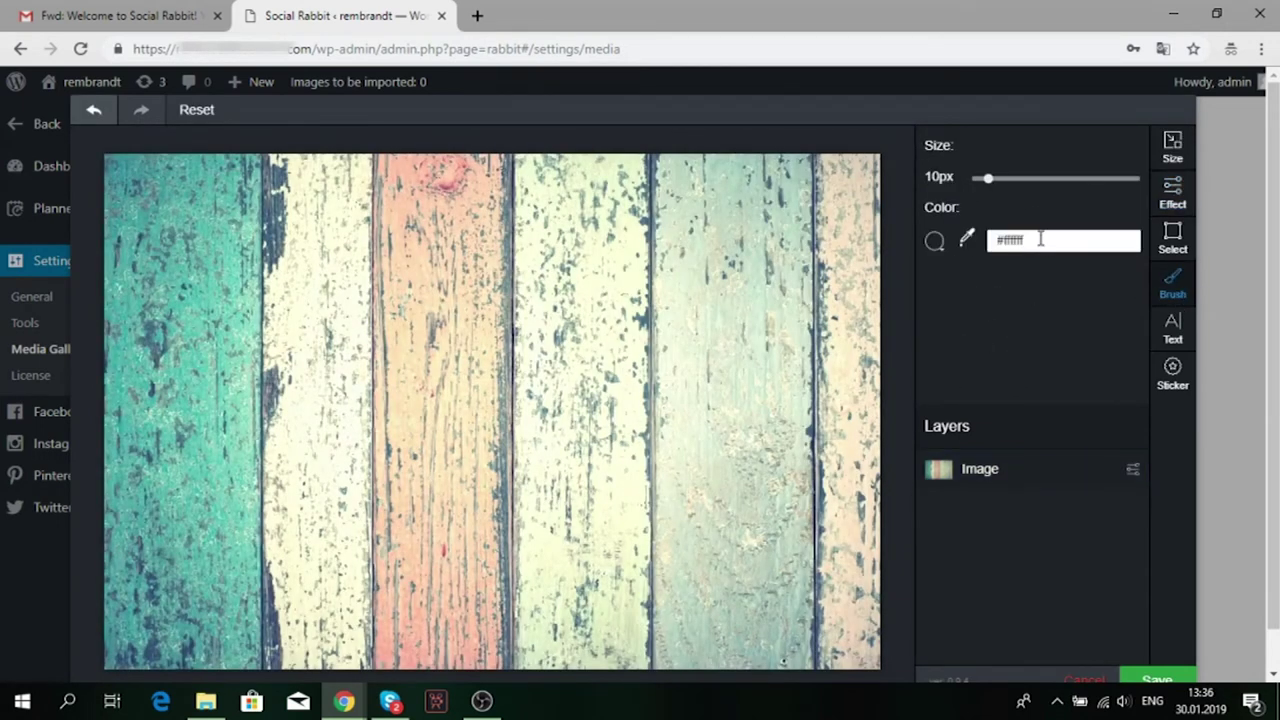
pyautogui.moveTo(712, 300)
pyautogui.mouseDown()
pyautogui.moveTo(692, 446)
pyautogui.moveTo(662, 414)
pyautogui.mouseUp()
# Add 'Example' text, rotate and move it up, and darken its colour.
pyautogui.click(1178, 330)
pyautogui.moveTo(491, 374); pyautogui.dragTo(488, 366)
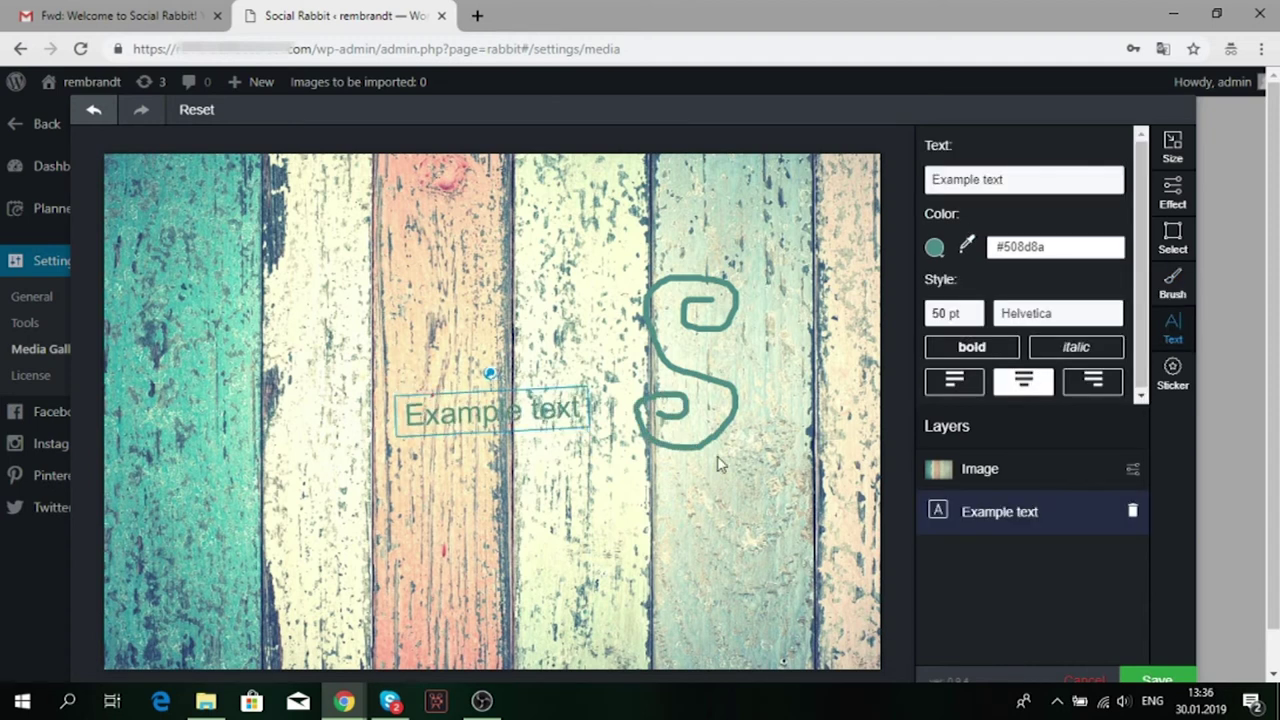
pyautogui.moveTo(574, 420); pyautogui.dragTo(655, 243)
pyautogui.click(934, 247)
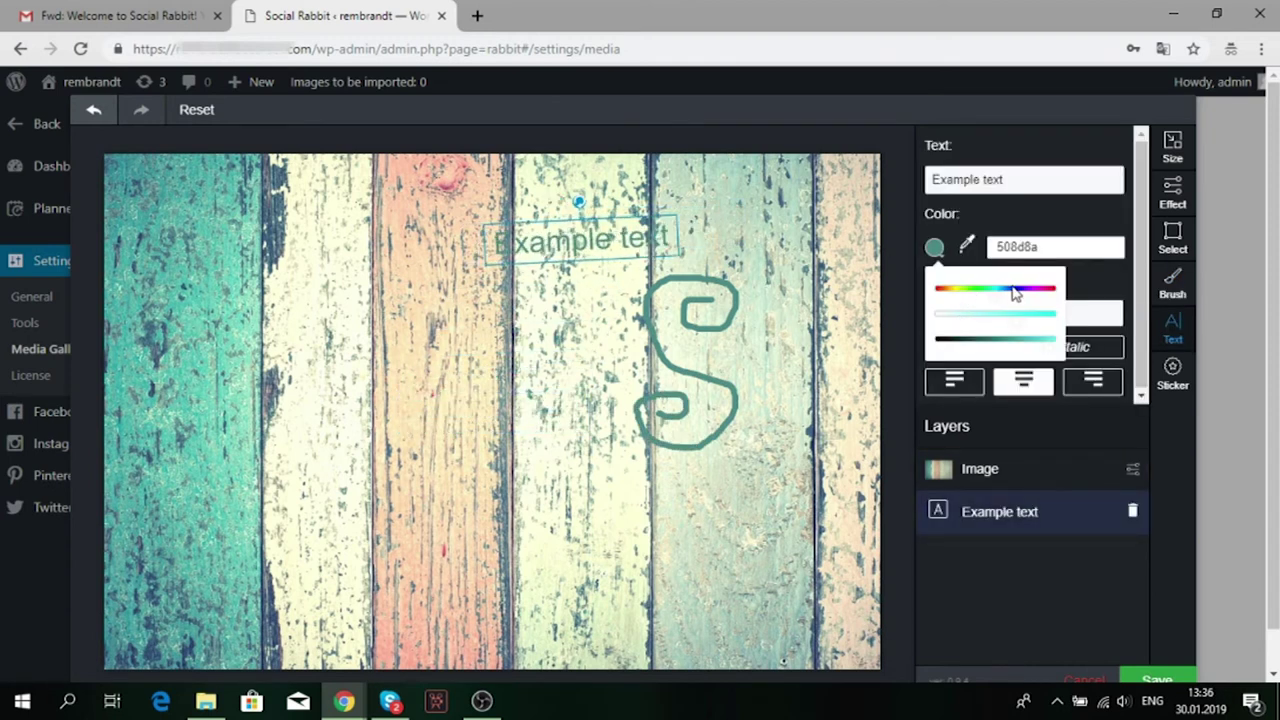
pyautogui.click(958, 318)
pyautogui.moveTo(958, 318); pyautogui.dragTo(1046, 329)
pyautogui.click(980, 468)
# Add the HOT PRICE sticker to the image and save the edit.
pyautogui.click(1172, 375)
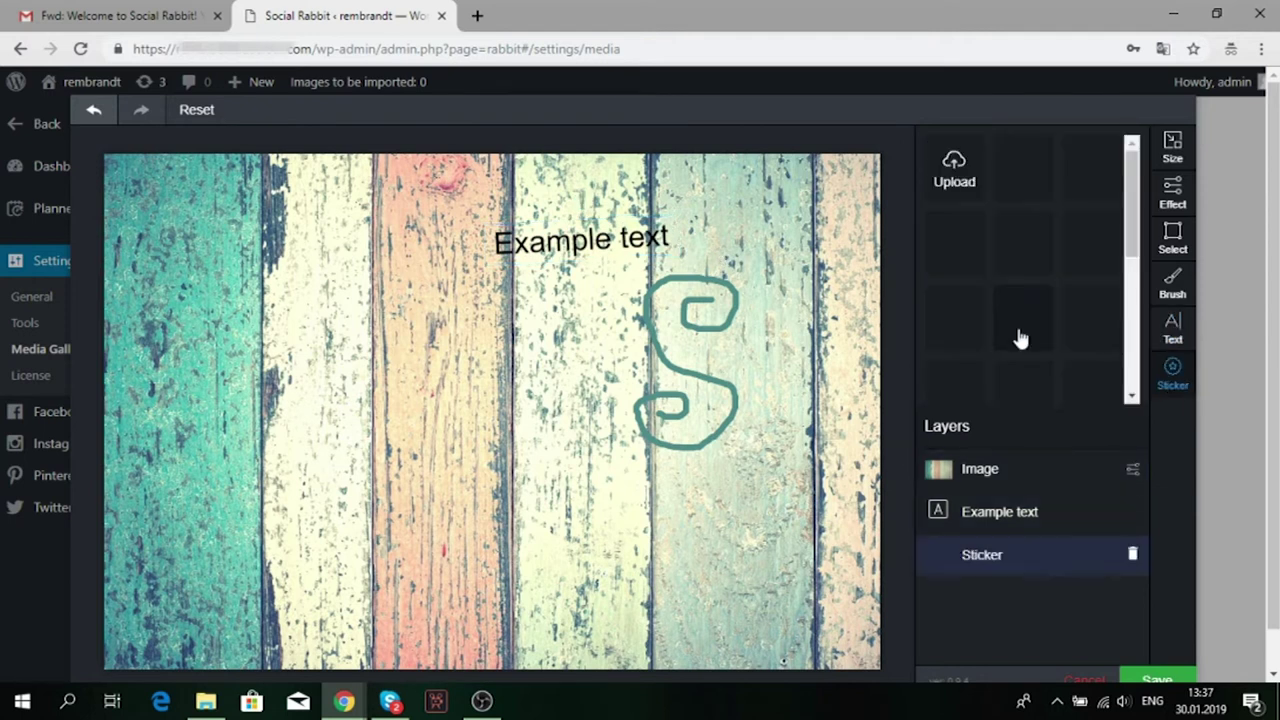
pyautogui.click(1092, 300)
pyautogui.moveTo(495, 400); pyautogui.dragTo(297, 522)
pyautogui.scroll(-1, 600, 500)
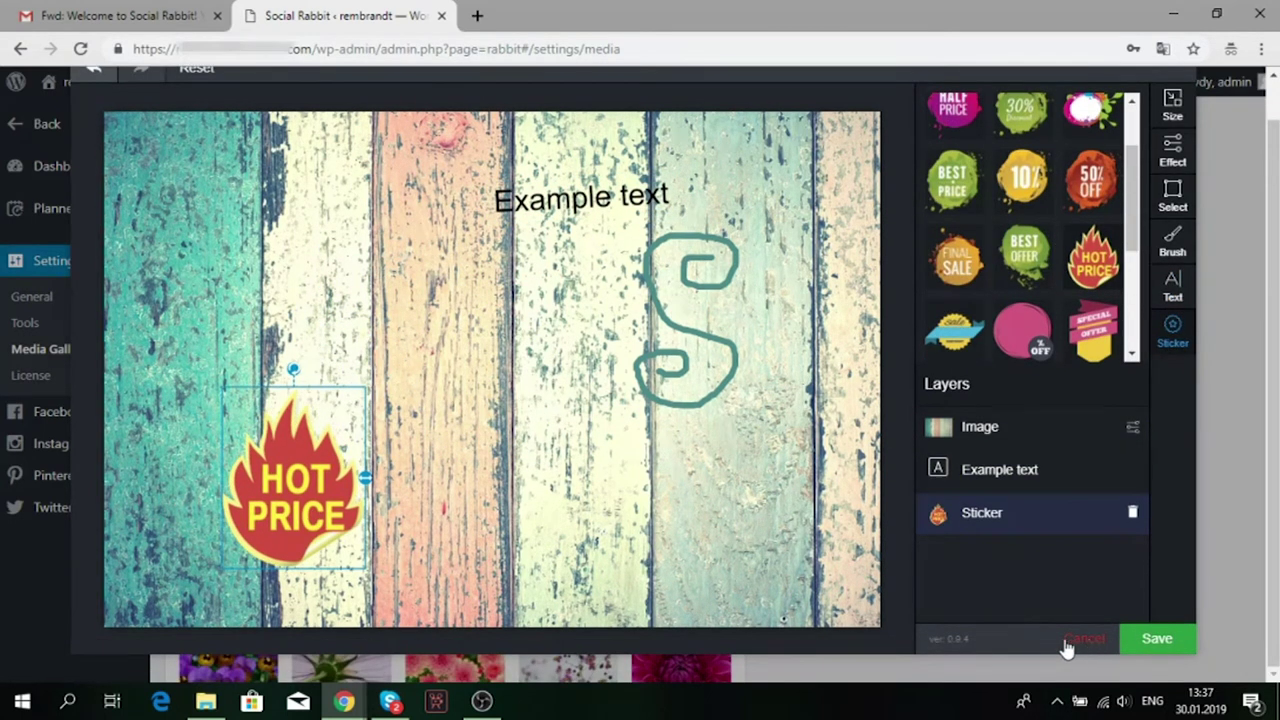
pyautogui.click(1150, 640)
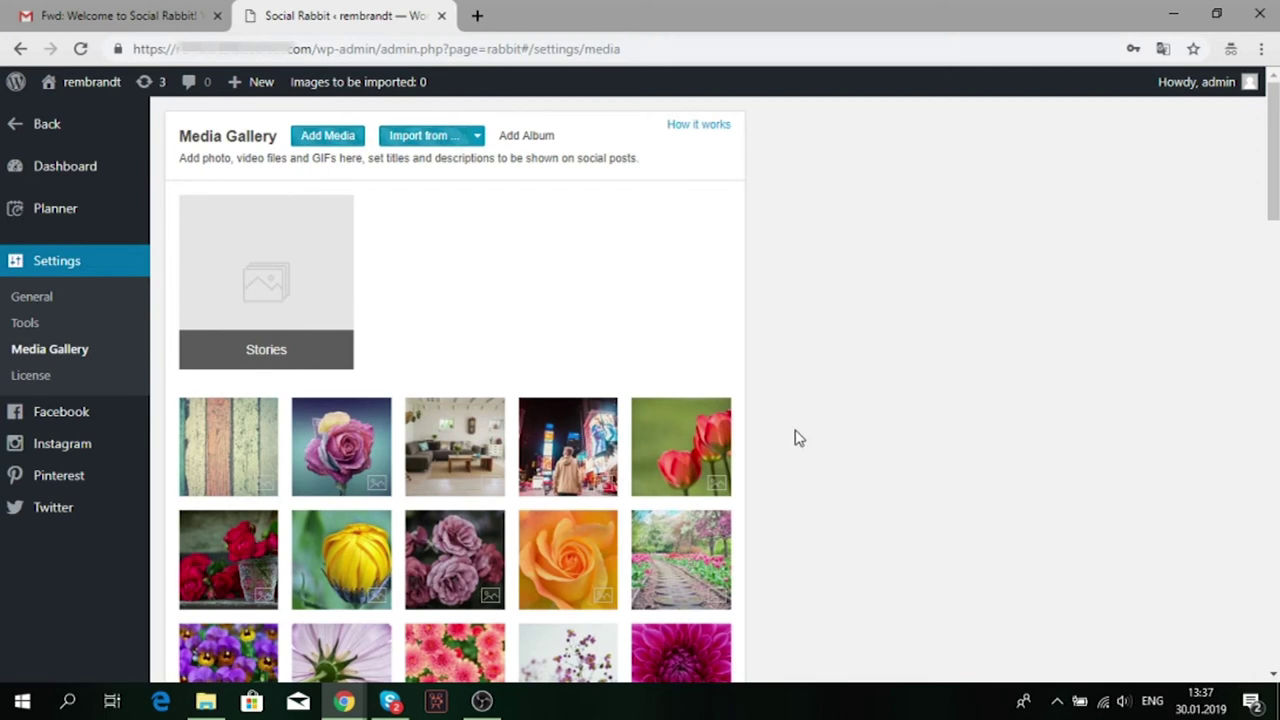
# Schedule the wood-plank image for Instagram on 31 January 2019 at 17:00.
pyautogui.moveTo(206, 480)
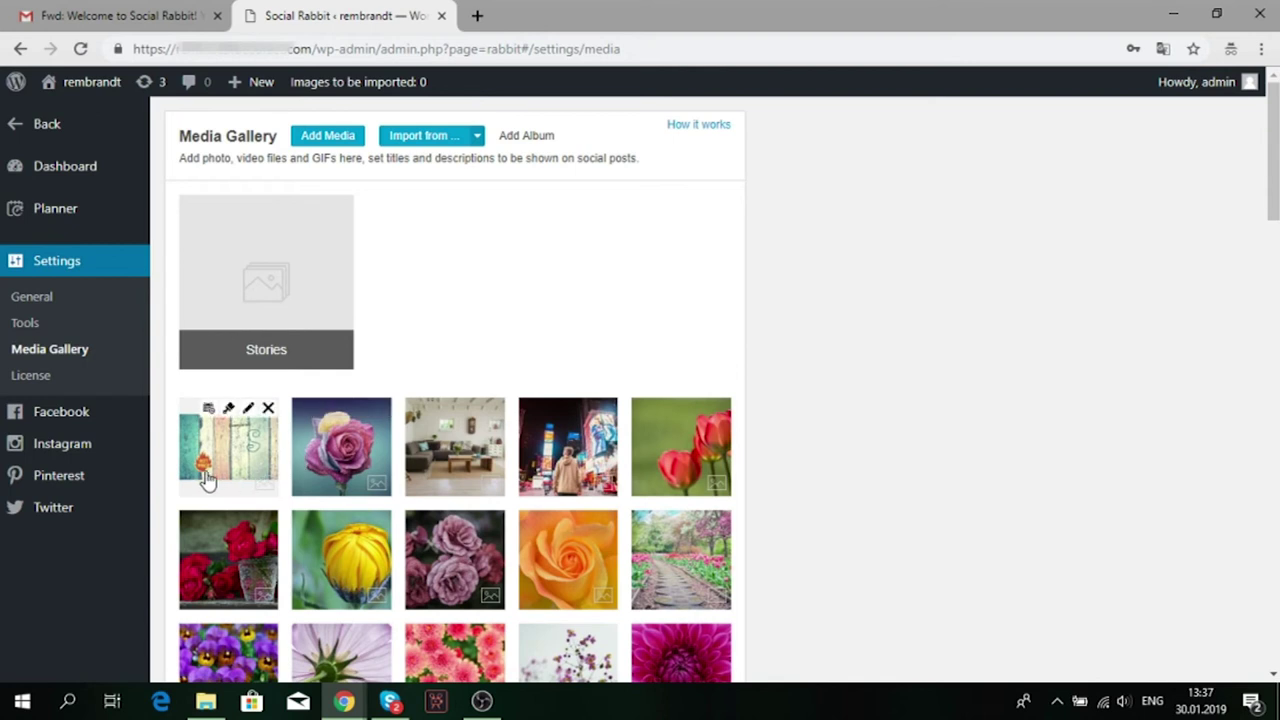
pyautogui.click(207, 411)
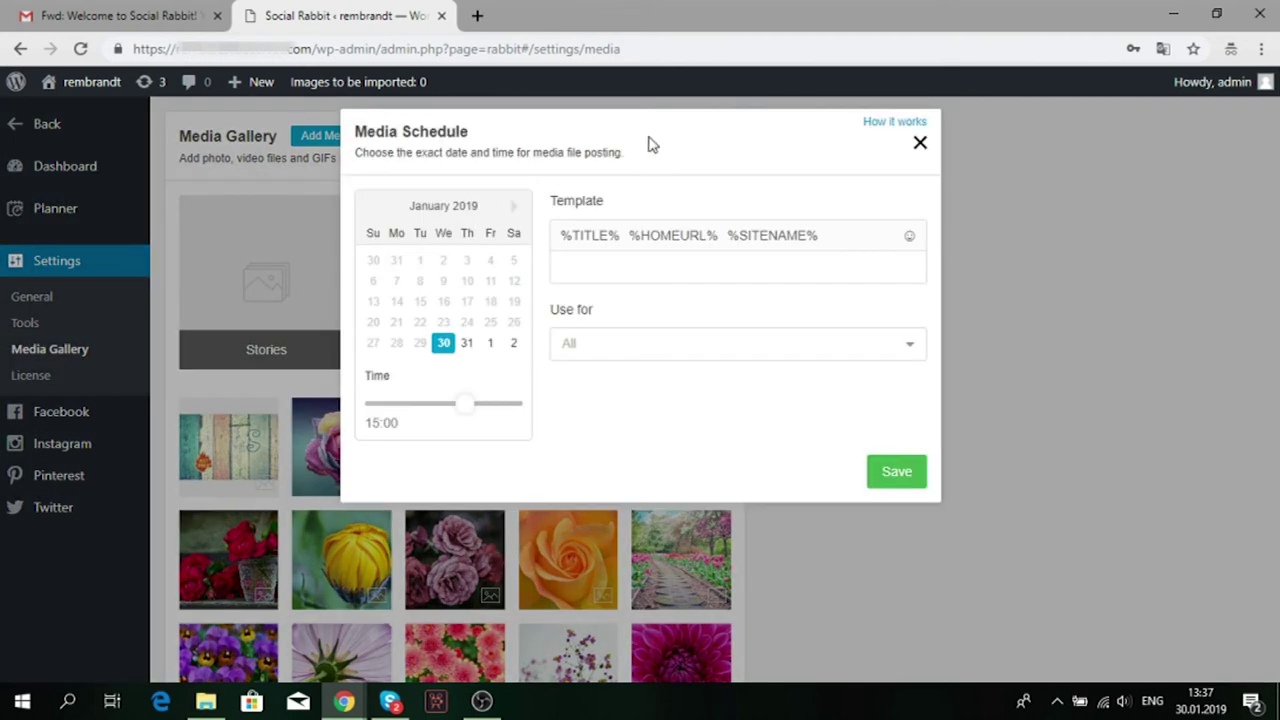
pyautogui.click(466, 343)
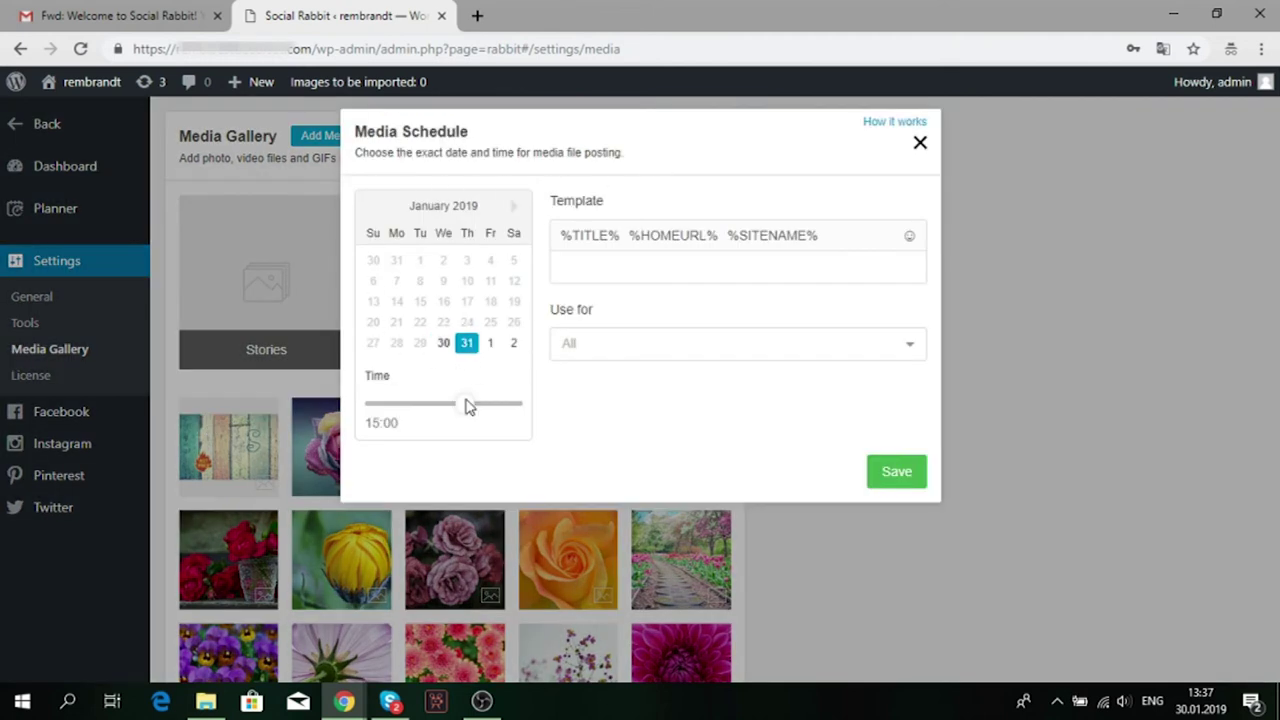
pyautogui.moveTo(468, 403)
pyautogui.mouseDown()
pyautogui.moveTo(425, 405)
pyautogui.moveTo(480, 403)
pyautogui.mouseUp()
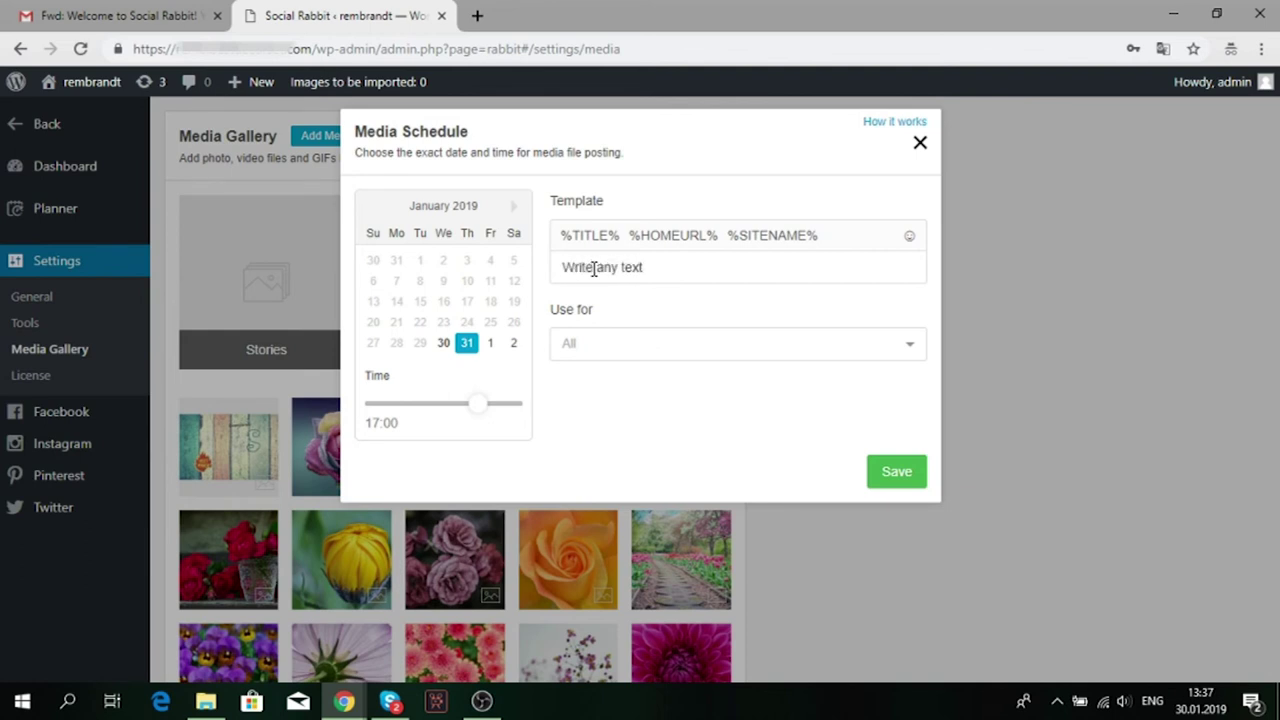
pyautogui.click(671, 420)
pyautogui.click(894, 484)
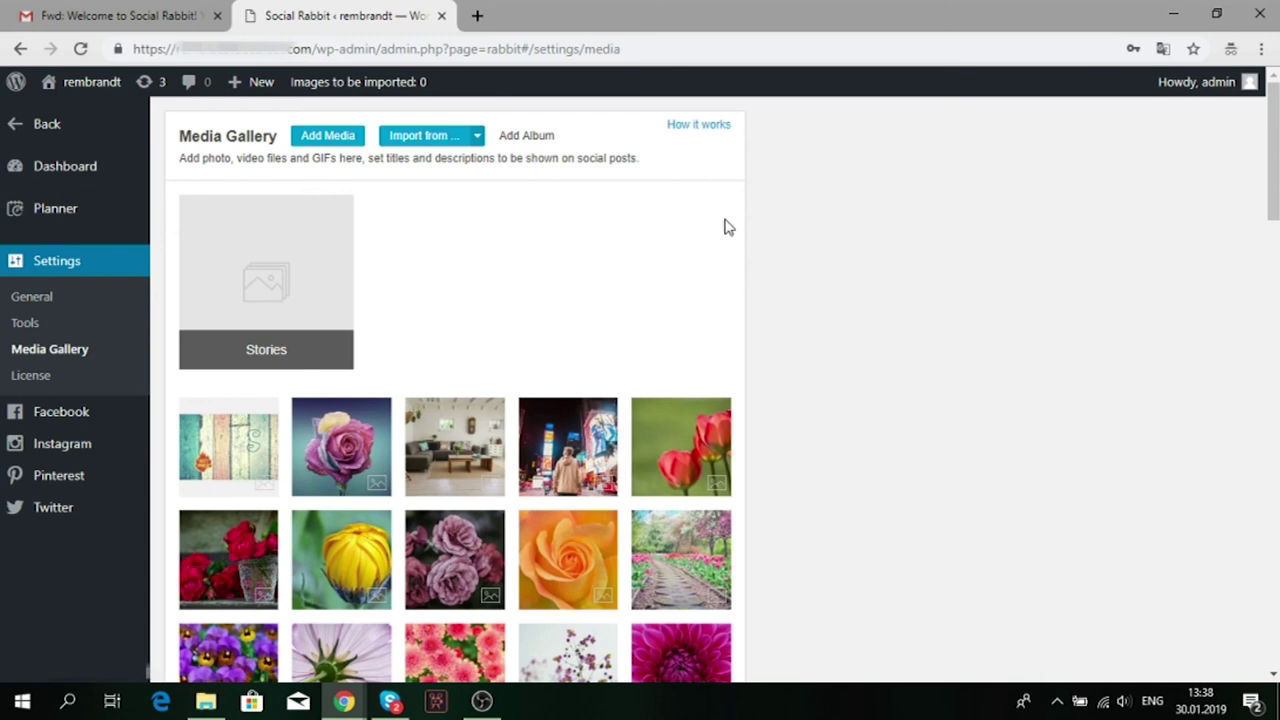